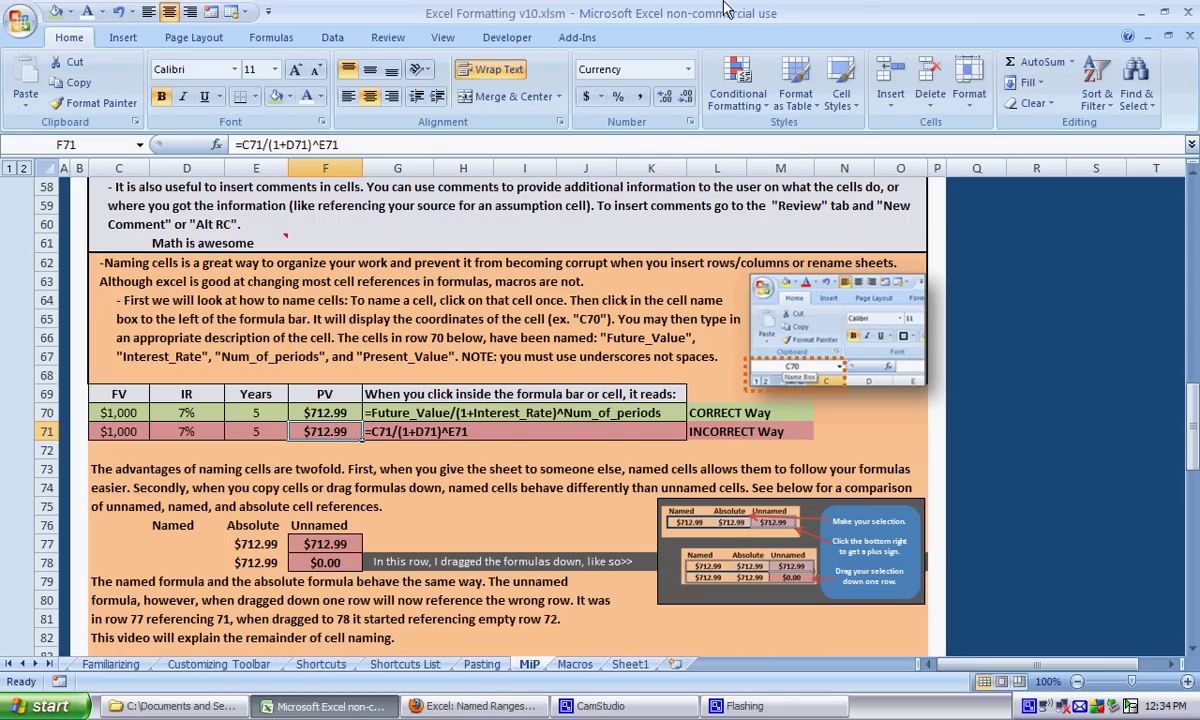
# Examine the cell references used by the present value formula in F70.
pyautogui.press('Up')
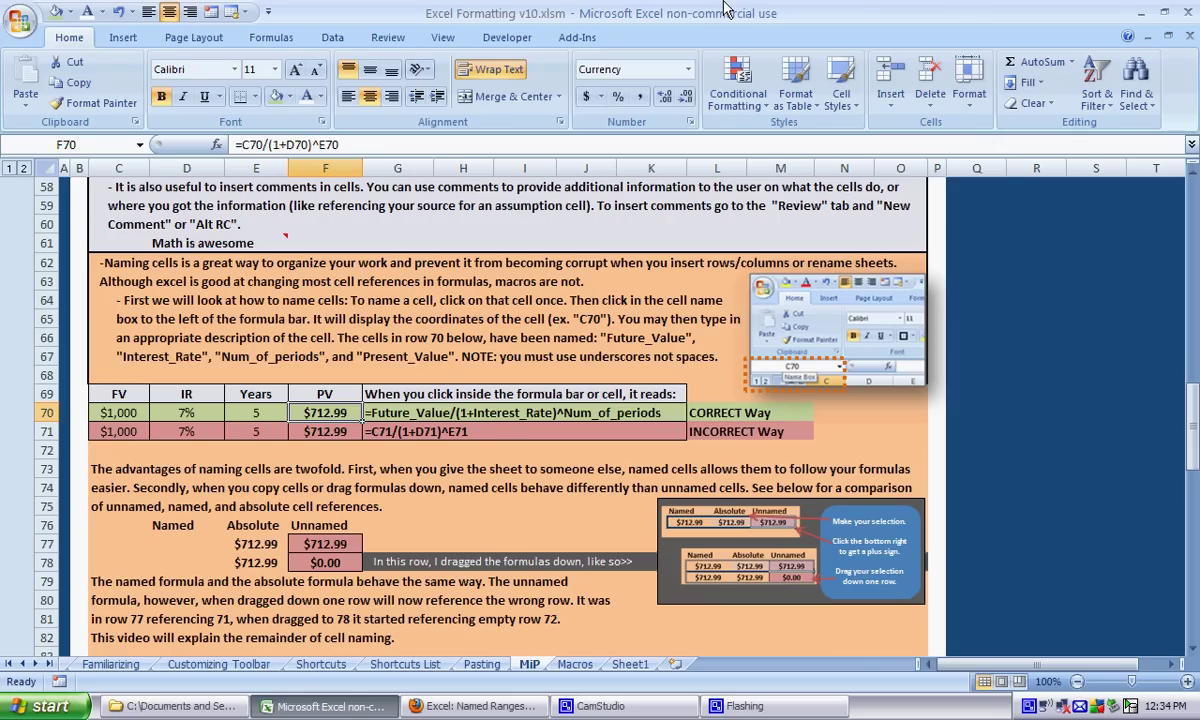
pyautogui.click(300, 145)
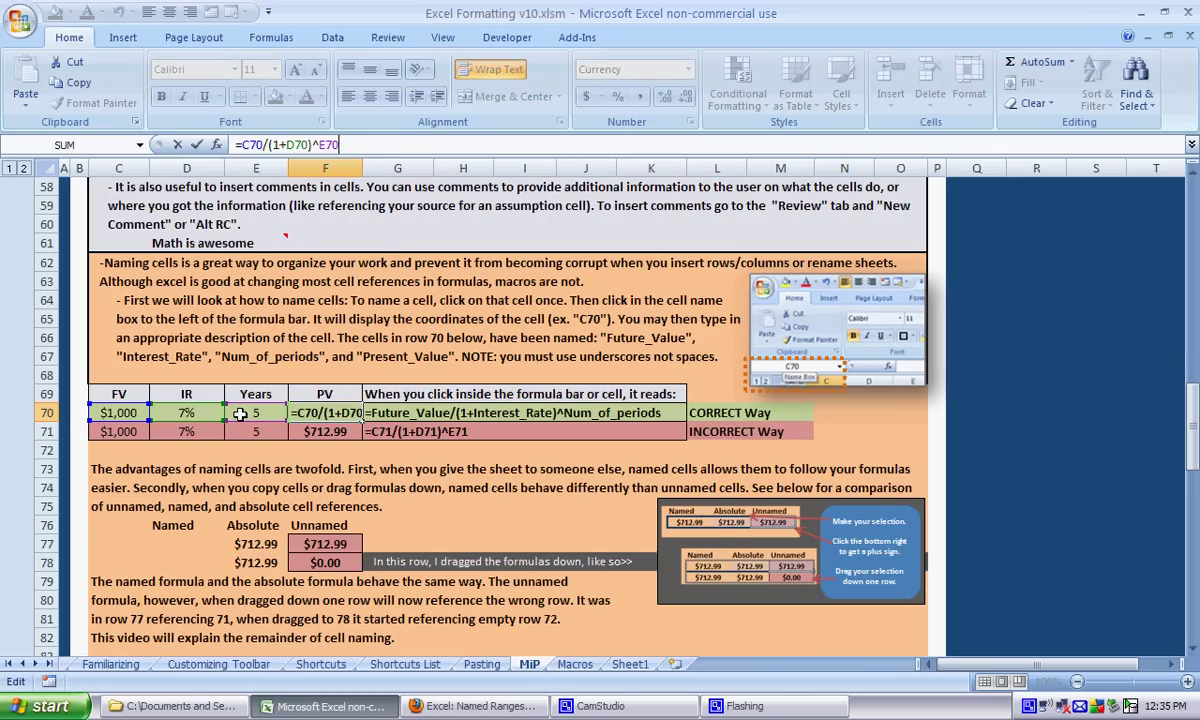
pyautogui.press('Return')
pyautogui.press('Up')
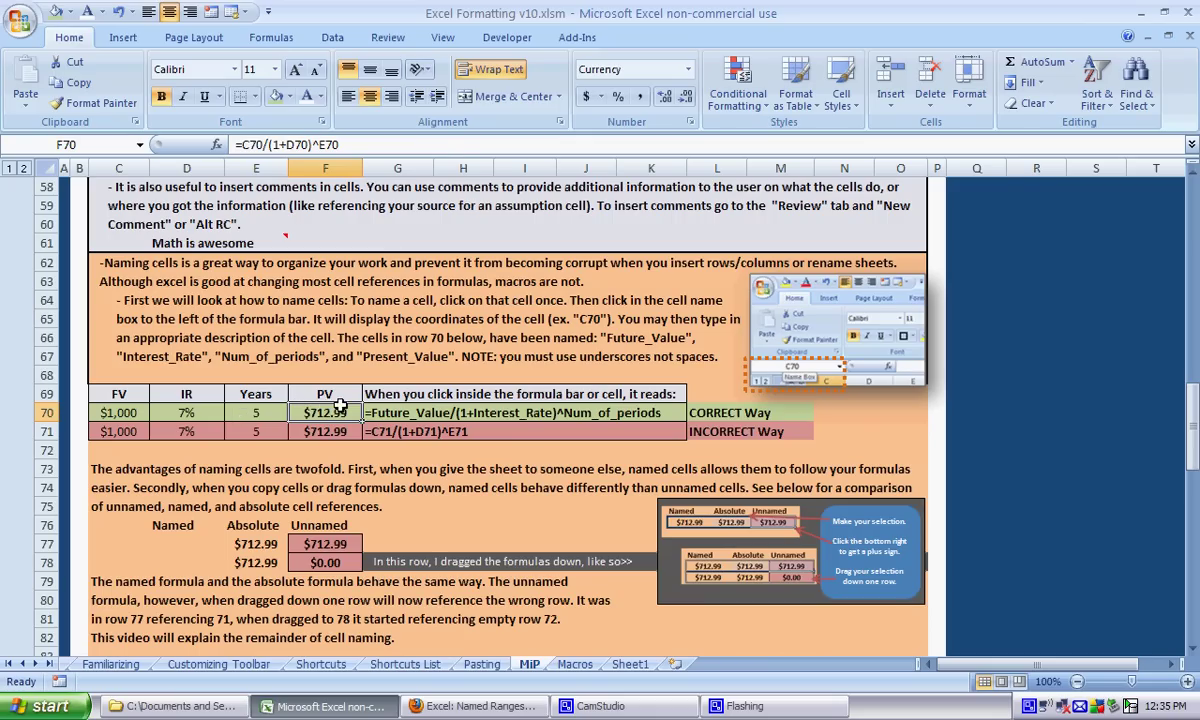
# Name cell C70, the FV amount in the green row, Future_Value.
pyautogui.click(120, 413)
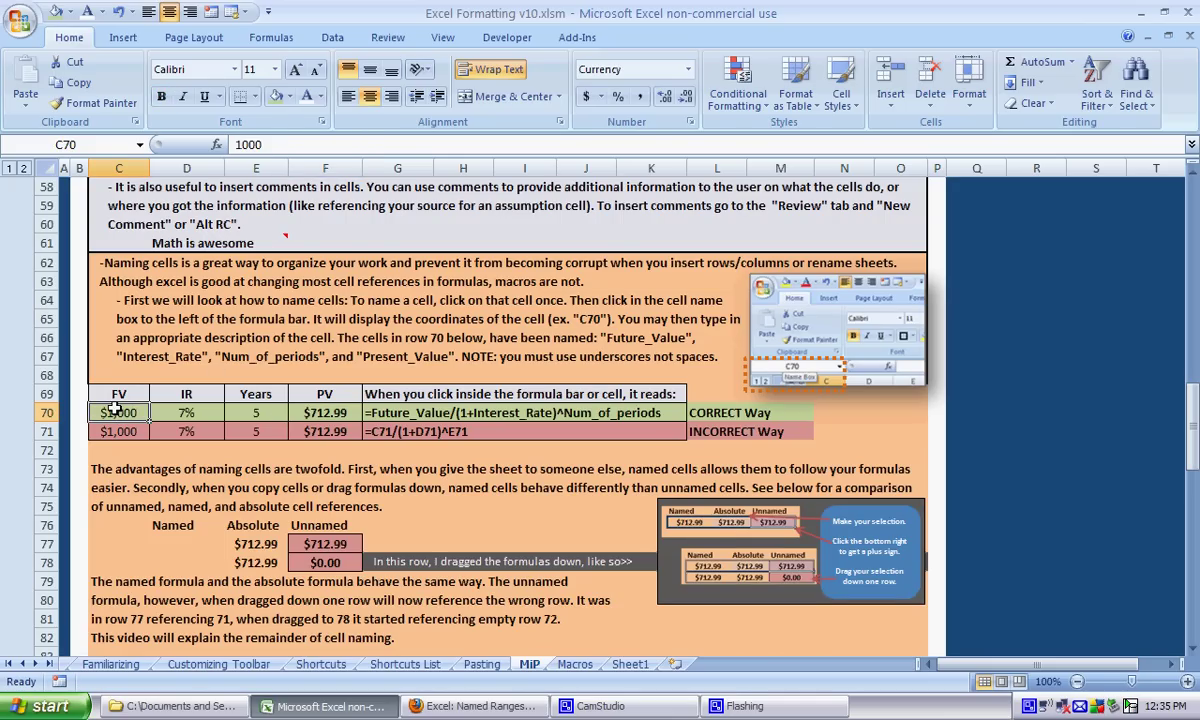
pyautogui.click(72, 145)
pyautogui.write('Future_Value')
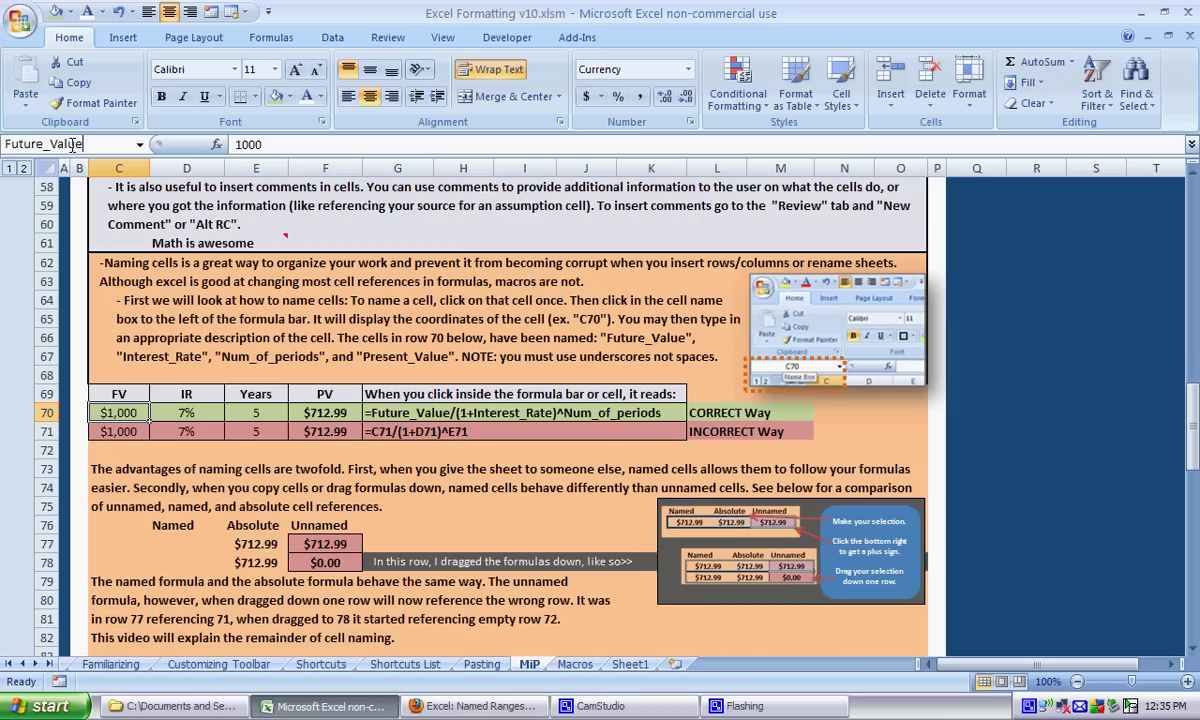
pyautogui.click(7, 143)
pyautogui.press('End')
pyautogui.press('Return')
pyautogui.press('Down')
pyautogui.press('Up')
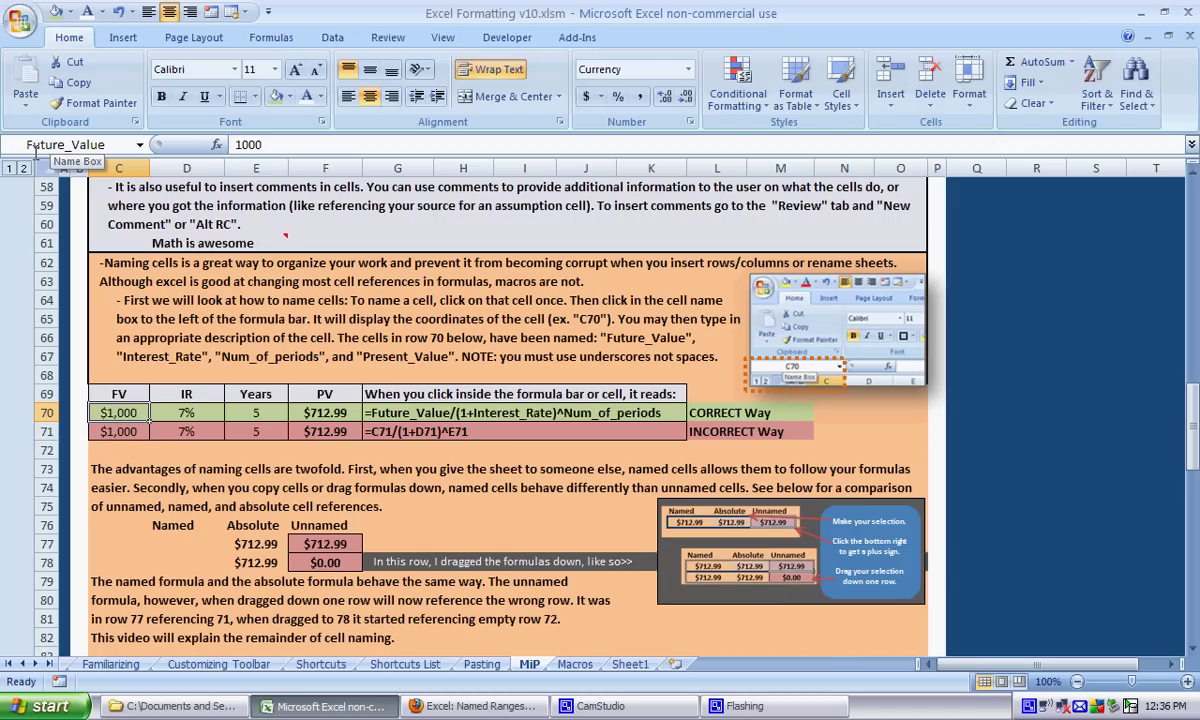
# Name cell D70, the interest rate in the green row, IR.
pyautogui.press('Right')
pyautogui.click(35, 145)
pyautogui.write('I')
pyautogui.write('R')
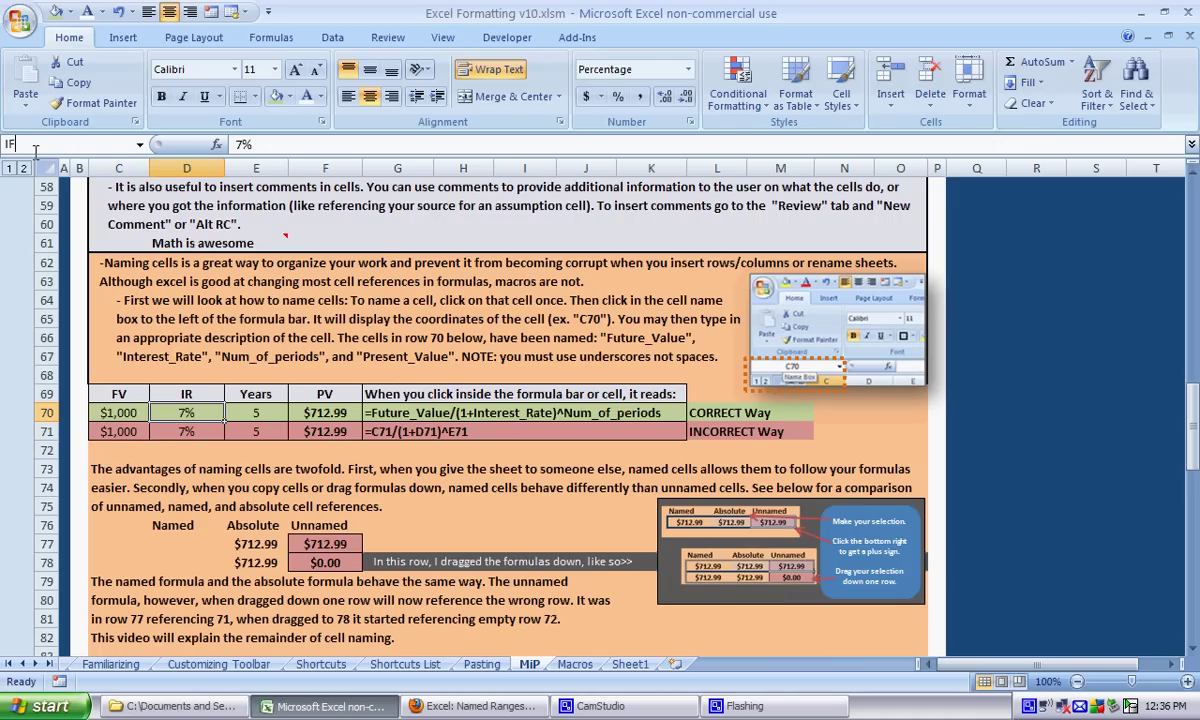
pyautogui.press('Return')
# Name cell E70, the number of years in the green row, Num_Periods.
pyautogui.press('Right')
pyautogui.click(35, 147)
pyautogui.write('Num_Peridos')
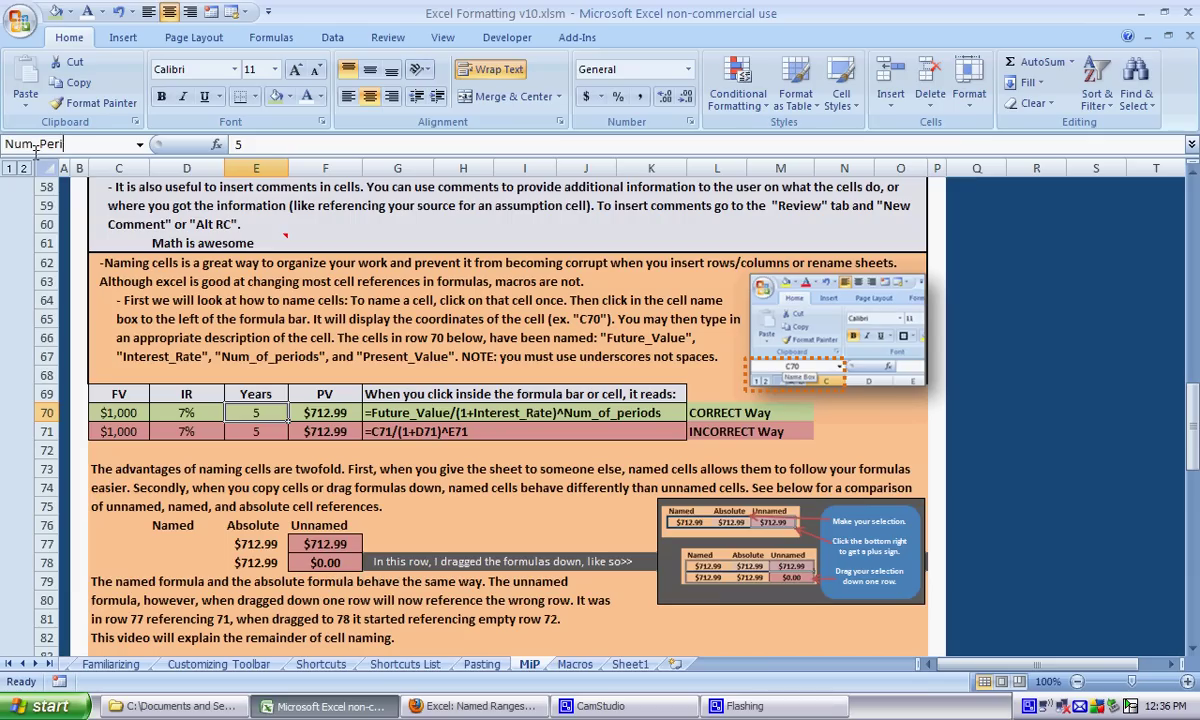
pyautogui.press('Return')
pyautogui.press('Up')
pyautogui.press('Down')
# Name cell F70, the present value result in the green row, PV.
pyautogui.press('Right')
pyautogui.click(35, 146)
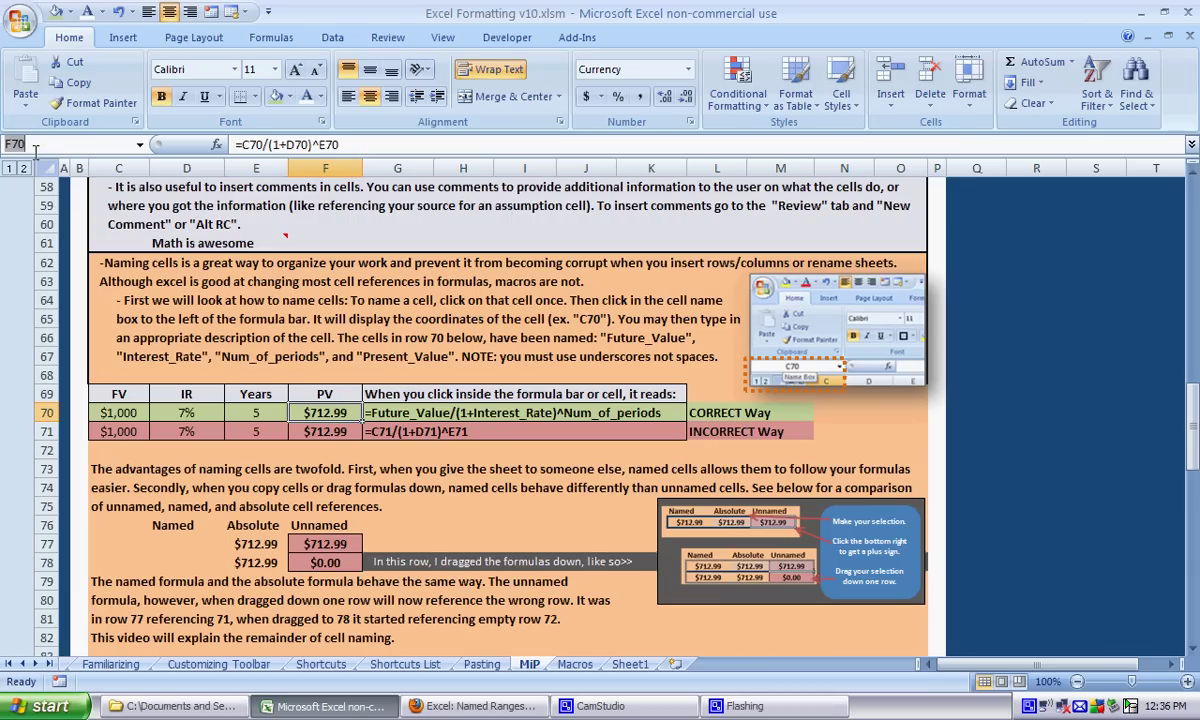
pyautogui.write('PV')
pyautogui.press('Return')
pyautogui.press('Return')
# Go through the cells C70 to F70 one by one to check their assigned names.
pyautogui.press('Up')
pyautogui.press('Left')
pyautogui.press('Left')
pyautogui.press('Left')
pyautogui.press('Right')
pyautogui.press('Right')
pyautogui.press('Left')
pyautogui.press('Left')
pyautogui.press('Right')
pyautogui.press('Right')
pyautogui.press('Right')
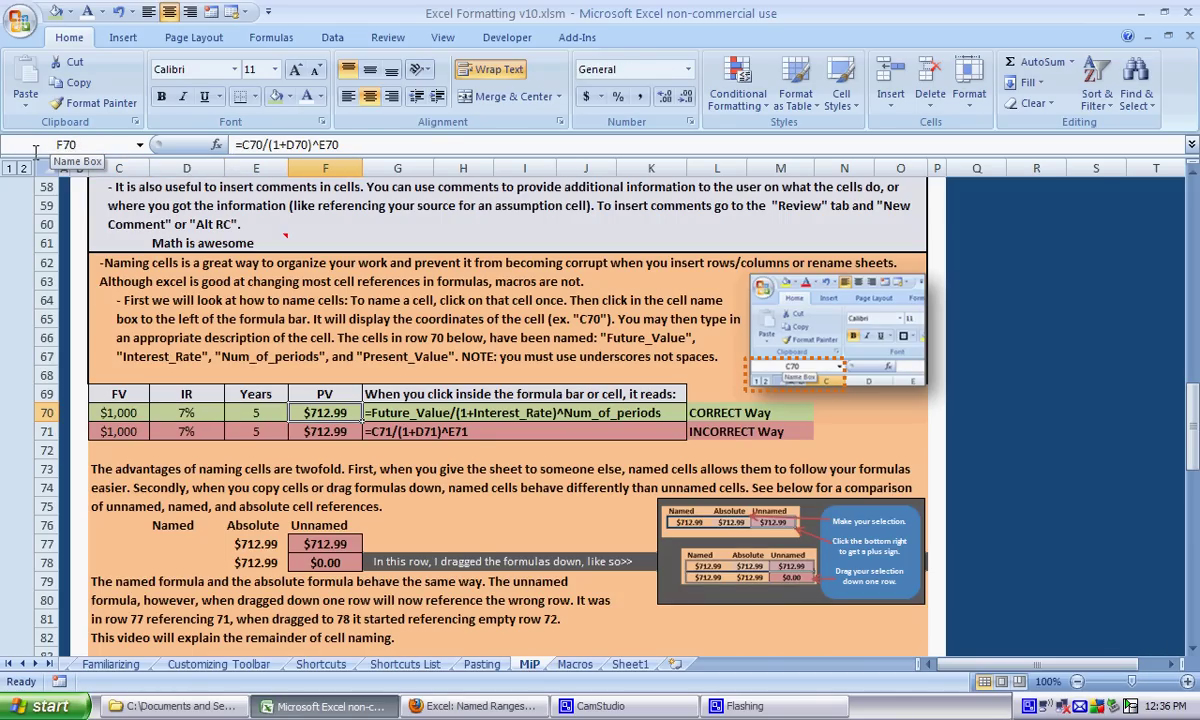
# Try rewriting the formula in F70 by starting it with a reference to the named cell C70.
pyautogui.click(340, 145)
pyautogui.hotkey('shift', 'Home')
pyautogui.write('=')
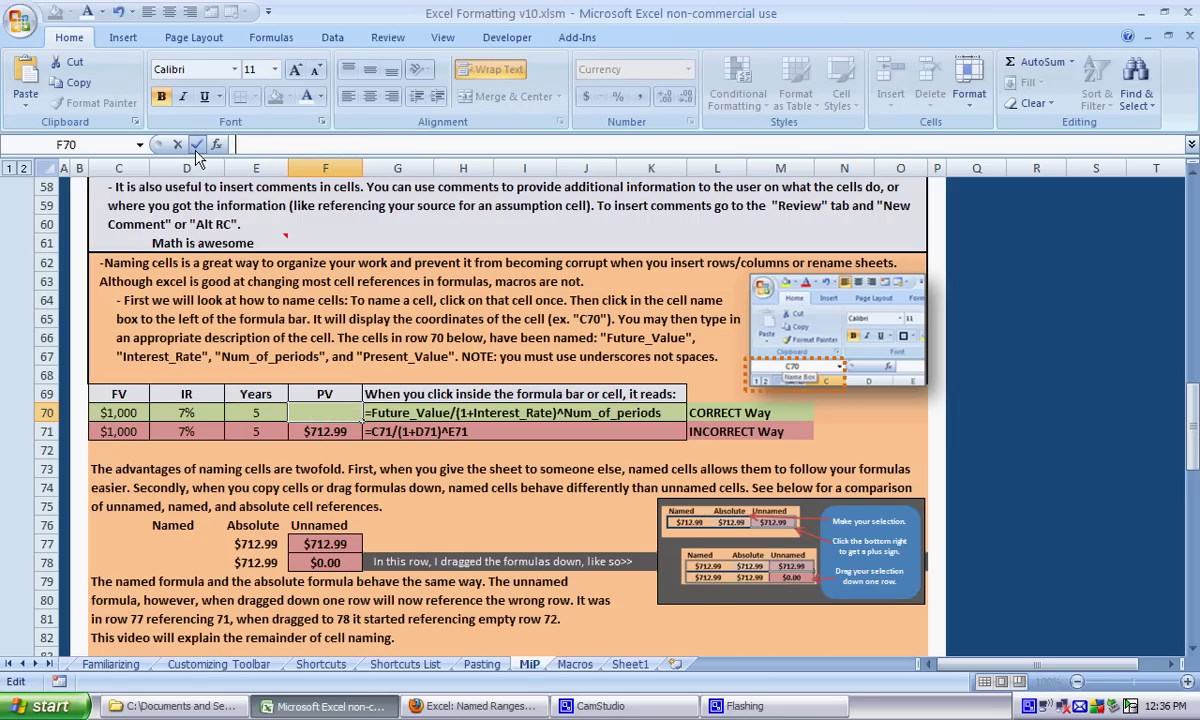
pyautogui.click(103, 413)
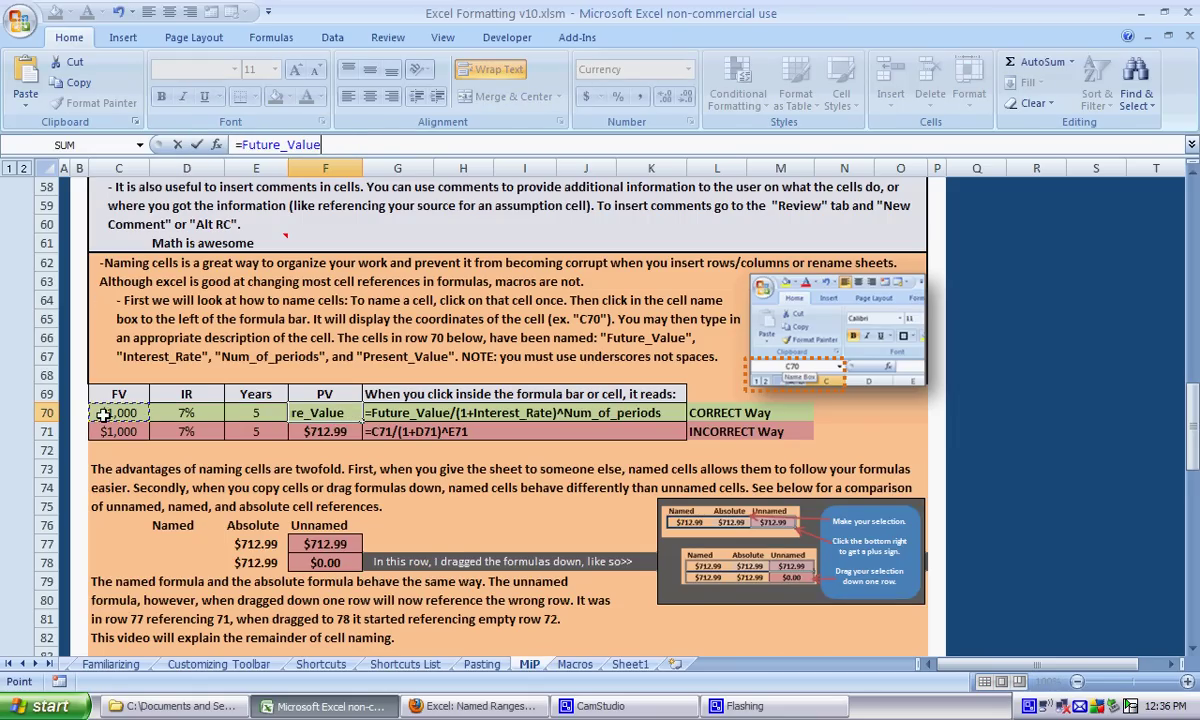
pyautogui.press('Return')
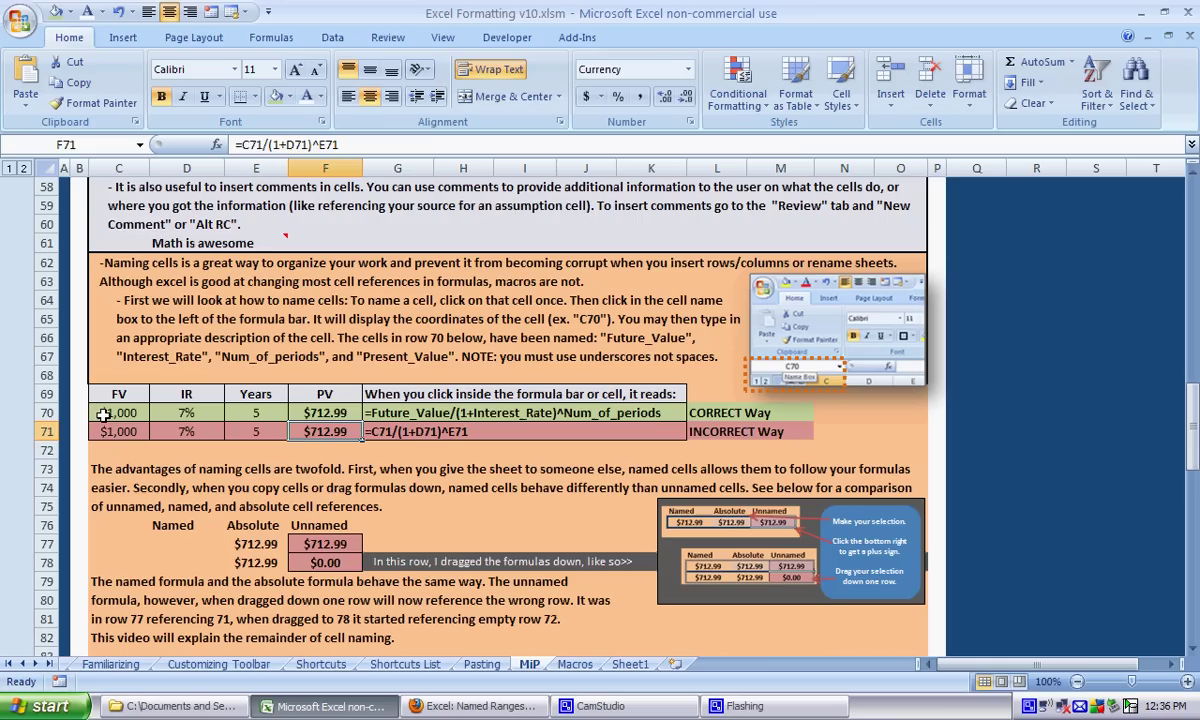
pyautogui.press('Up')
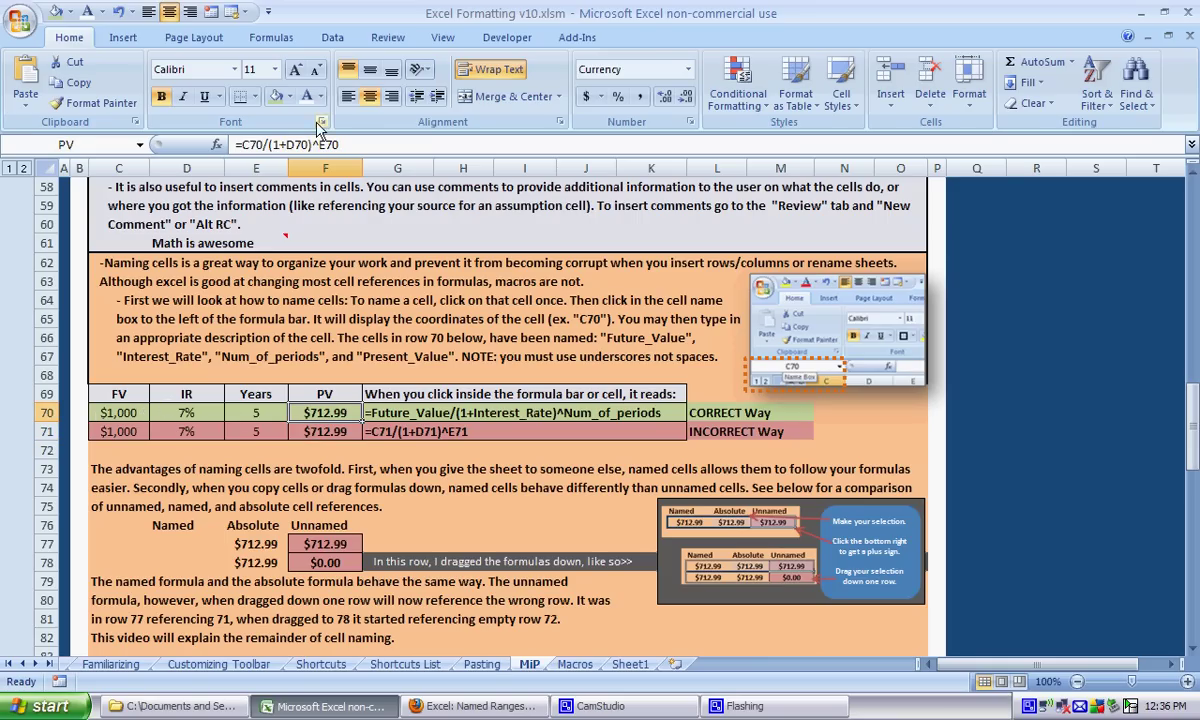
# Highlight the unnamed references within F70's formula for review, leaving the formula as it is.
pyautogui.moveTo(336, 145); pyautogui.dragTo(243, 145)
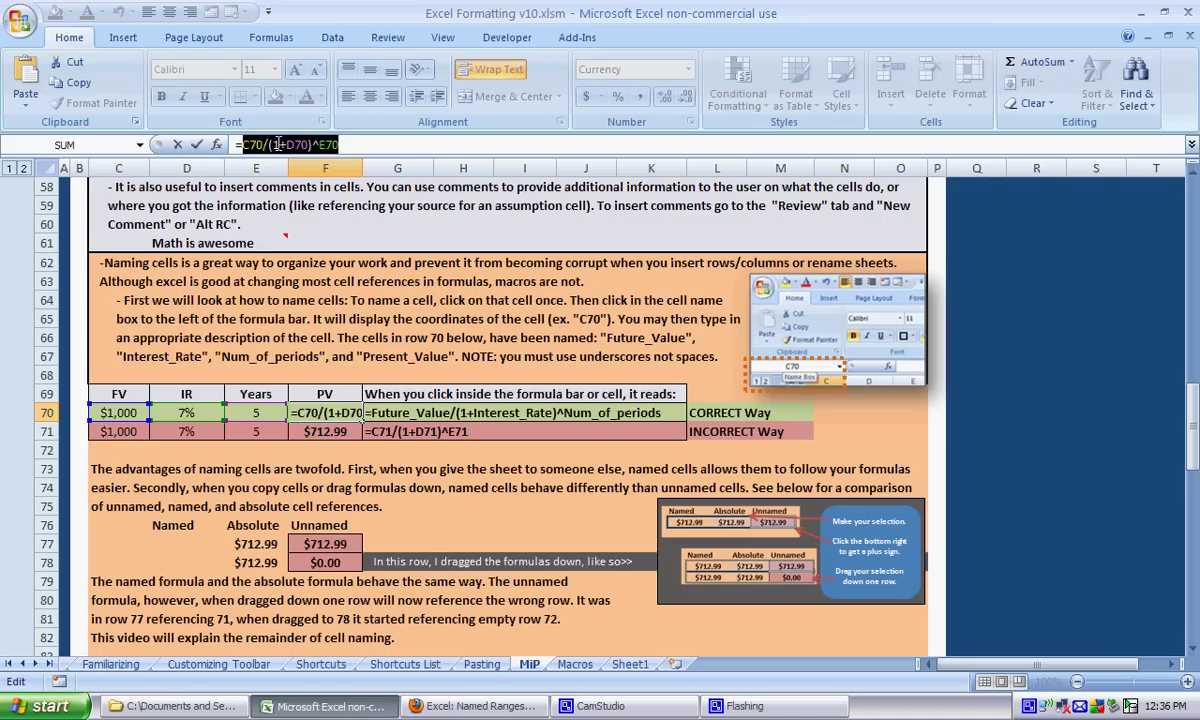
pyautogui.click(348, 145)
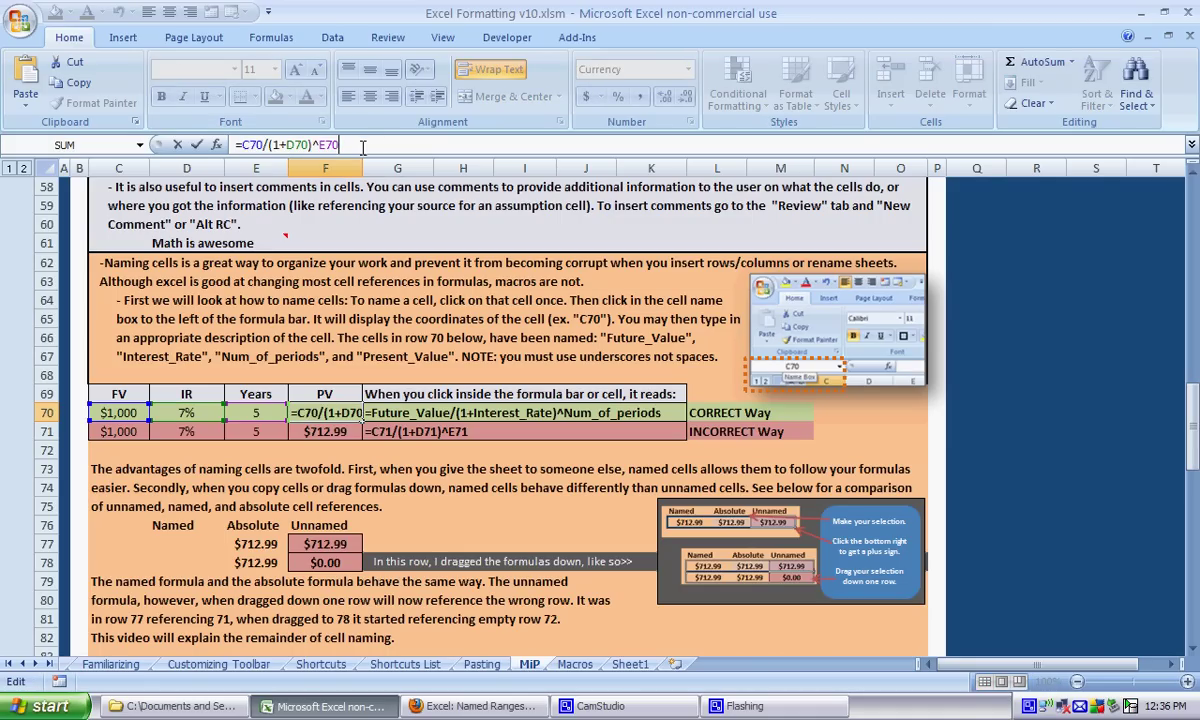
pyautogui.press('Return')
pyautogui.press('Up')
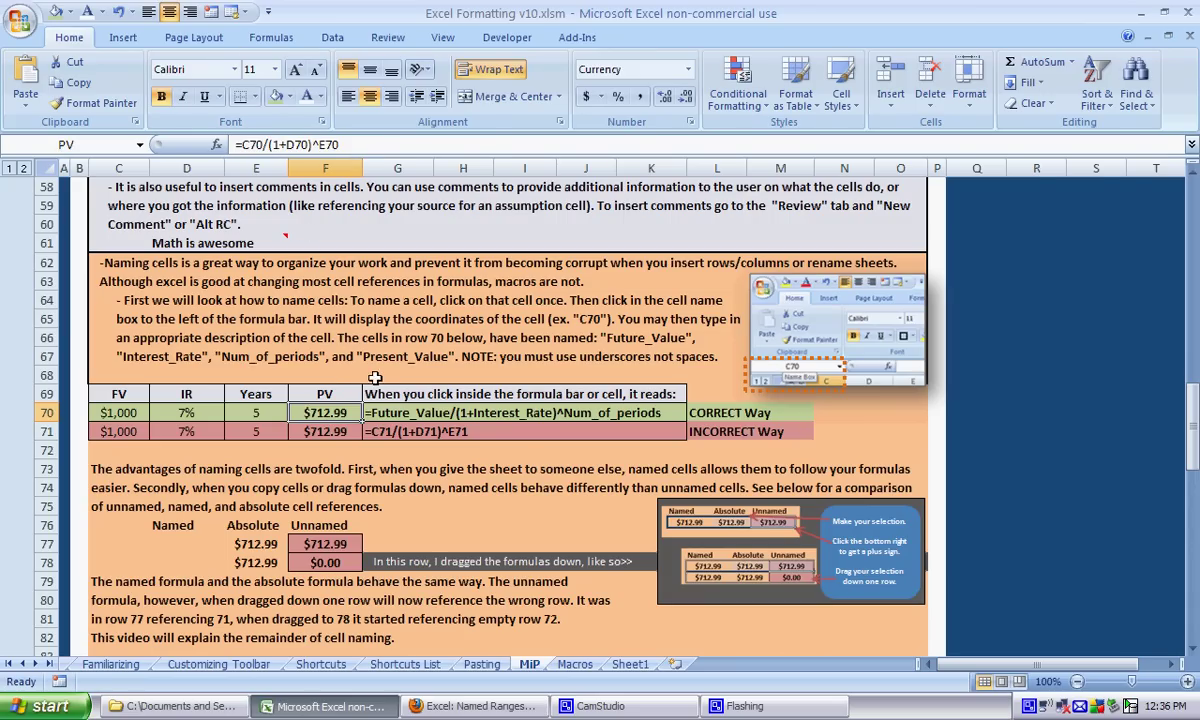
# Apply the names Future_Value, IR, Num_Periods and Print_Area to the formula in F70, leaving PV out.
pyautogui.click(270, 38)
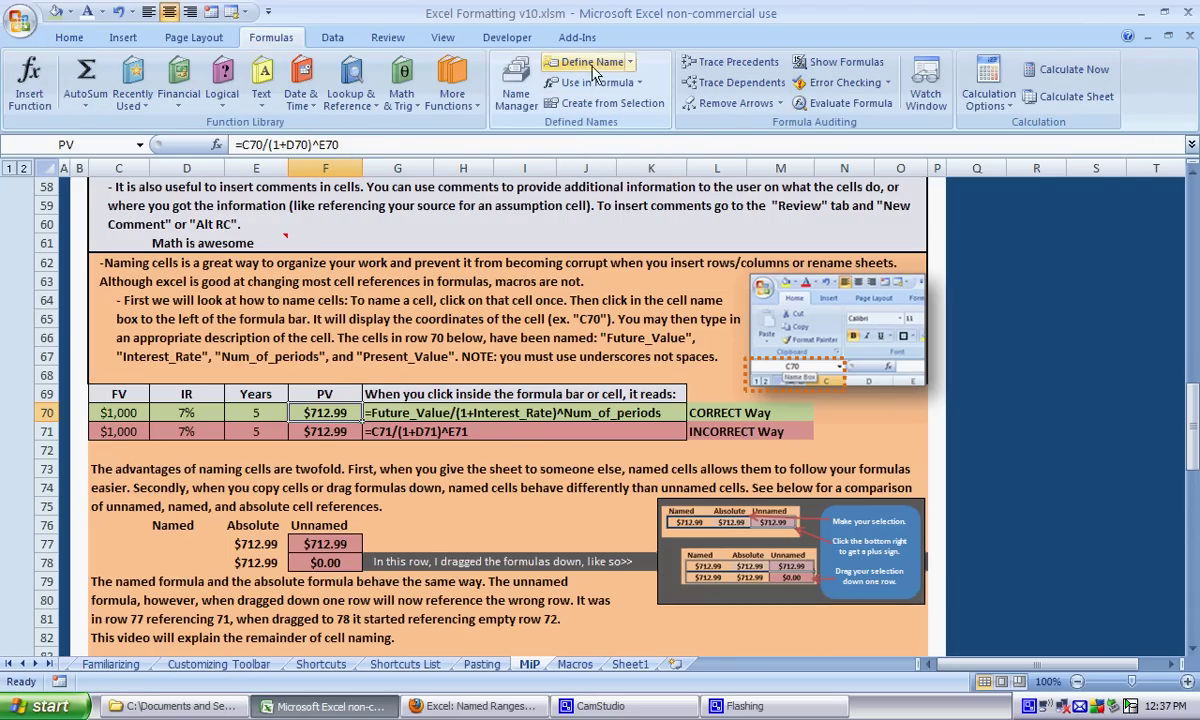
pyautogui.click(627, 66)
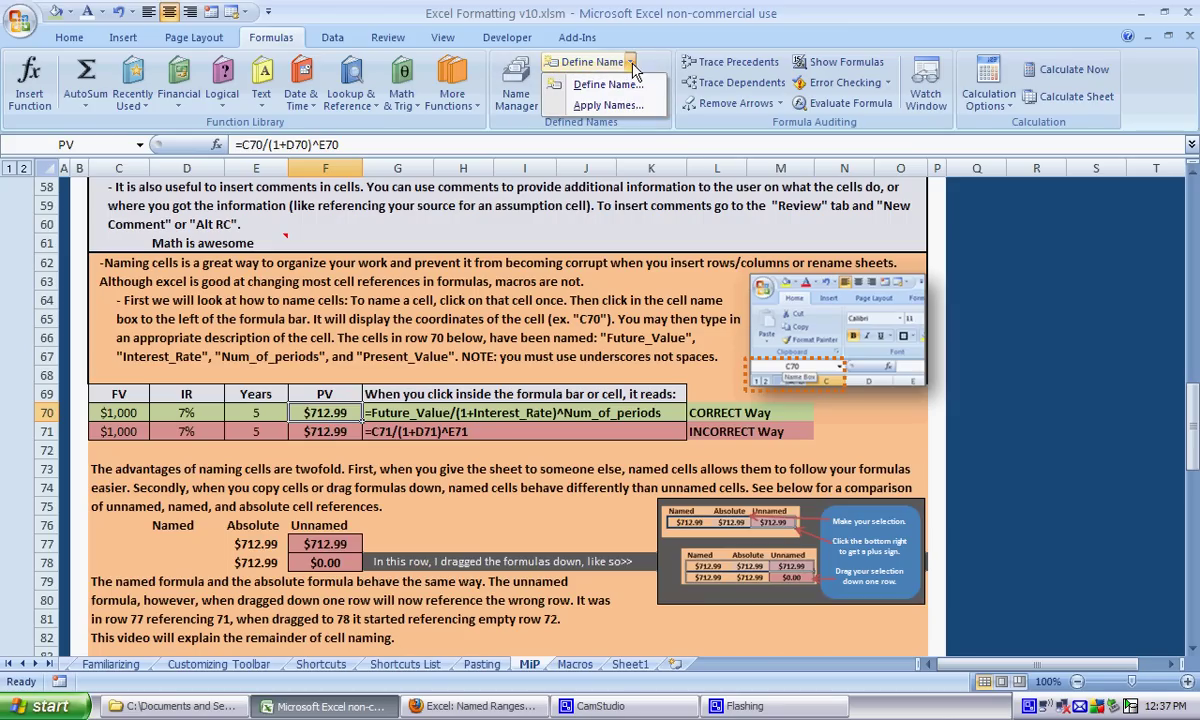
pyautogui.click(612, 106)
pyautogui.moveTo(716, 250); pyautogui.dragTo(762, 308)
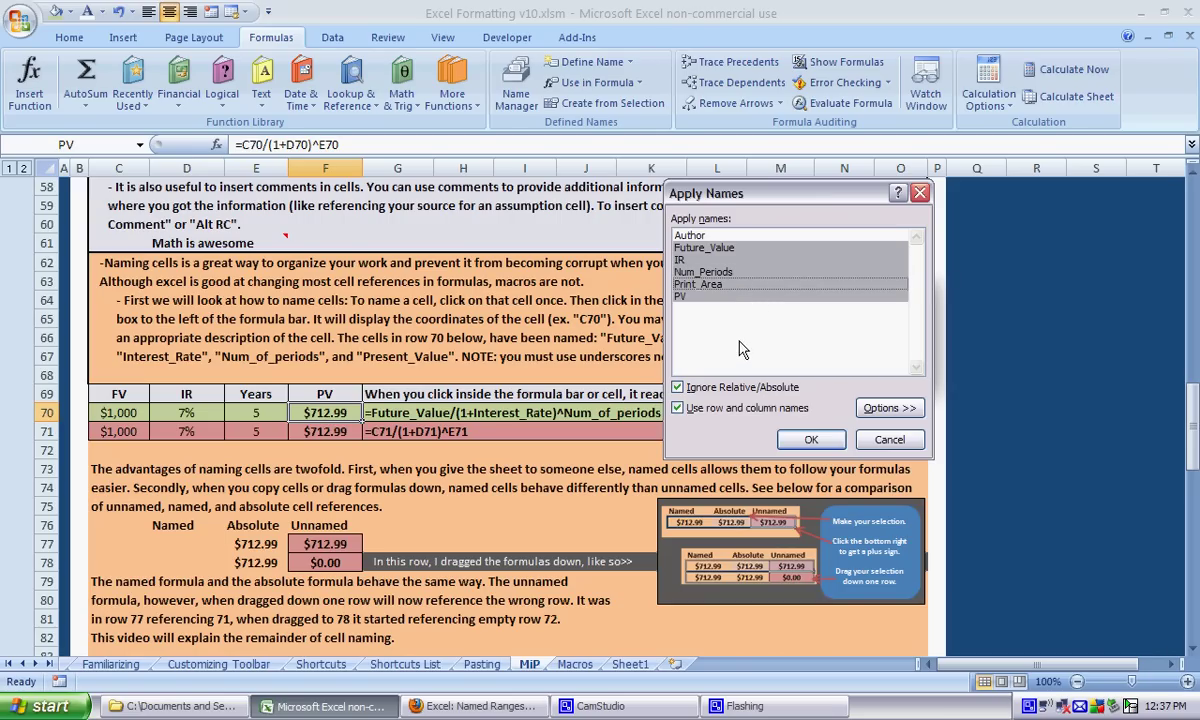
pyautogui.keyDown('ctrl'); pyautogui.click(731, 320); pyautogui.keyUp('ctrl')
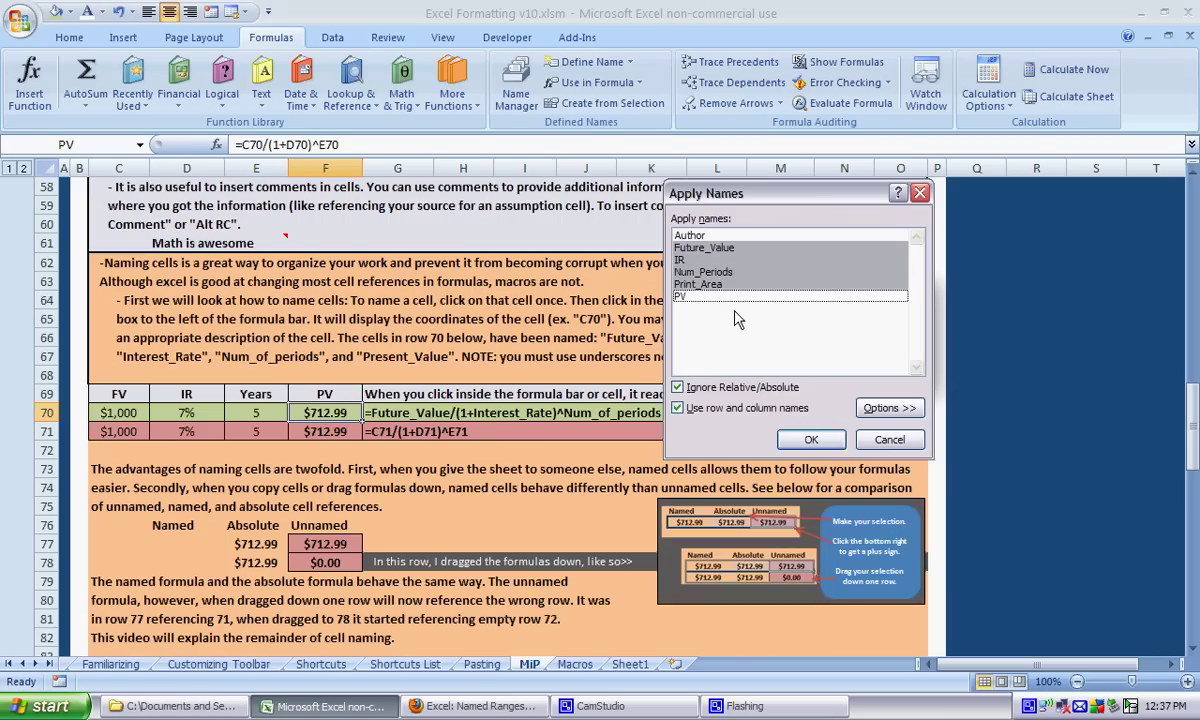
pyautogui.click(813, 438)
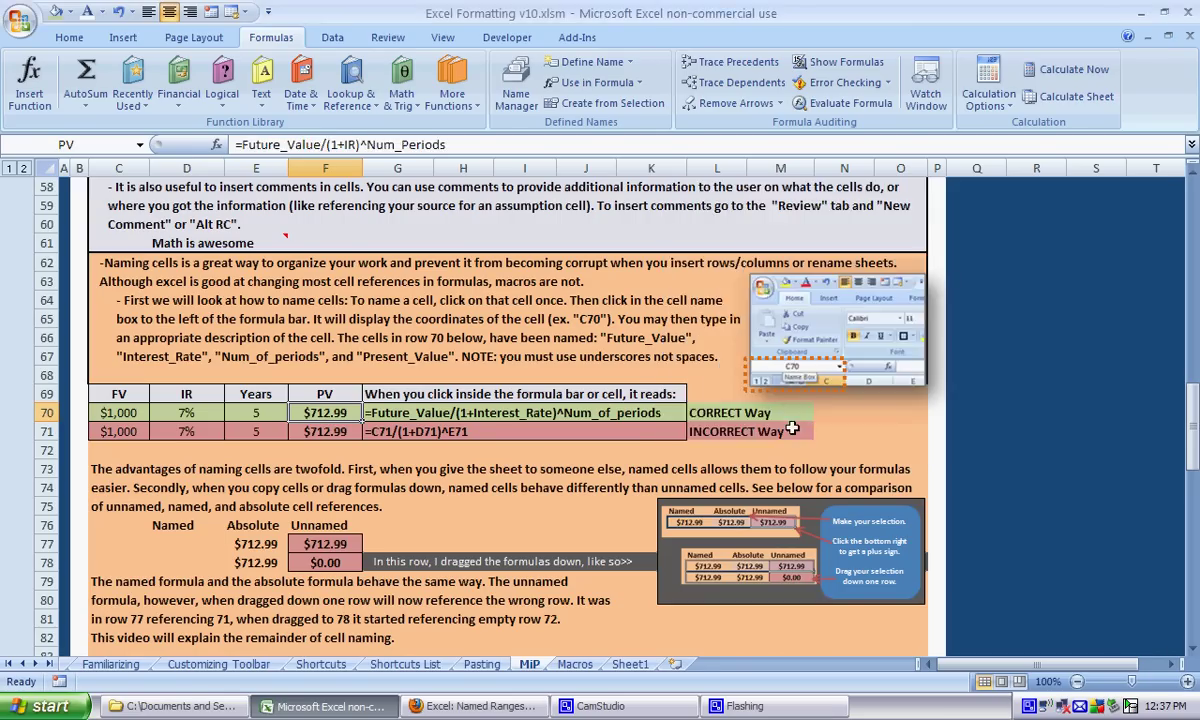
# Review the formula in F70 with the defined names applied.
pyautogui.click(318, 394)
pyautogui.click(318, 412)
pyautogui.press('Up')
pyautogui.press('Down')
# Name the range G69:K71, the explanation beside the PV column, Description_of_example.
pyautogui.click(397, 413)
pyautogui.moveTo(372, 394); pyautogui.dragTo(372, 430)
pyautogui.click(93, 146)
pyautogui.write('escription')
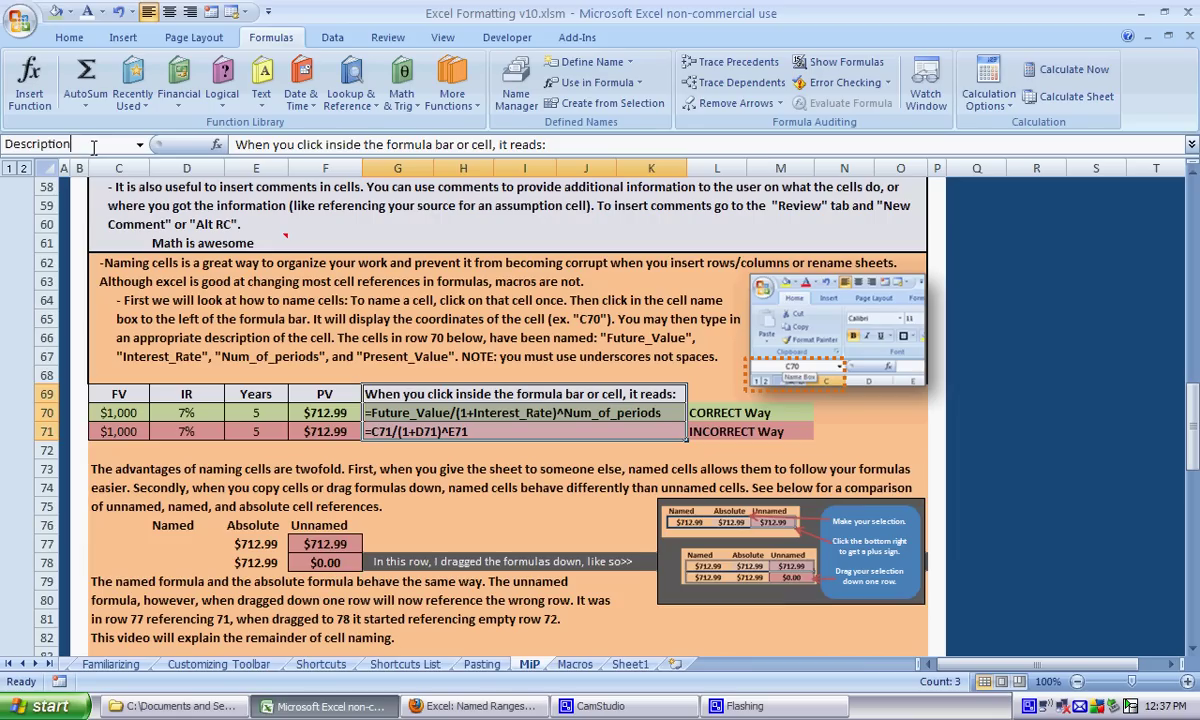
pyautogui.write(' fof_exab')
pyautogui.write('ple')
pyautogui.press('Return')
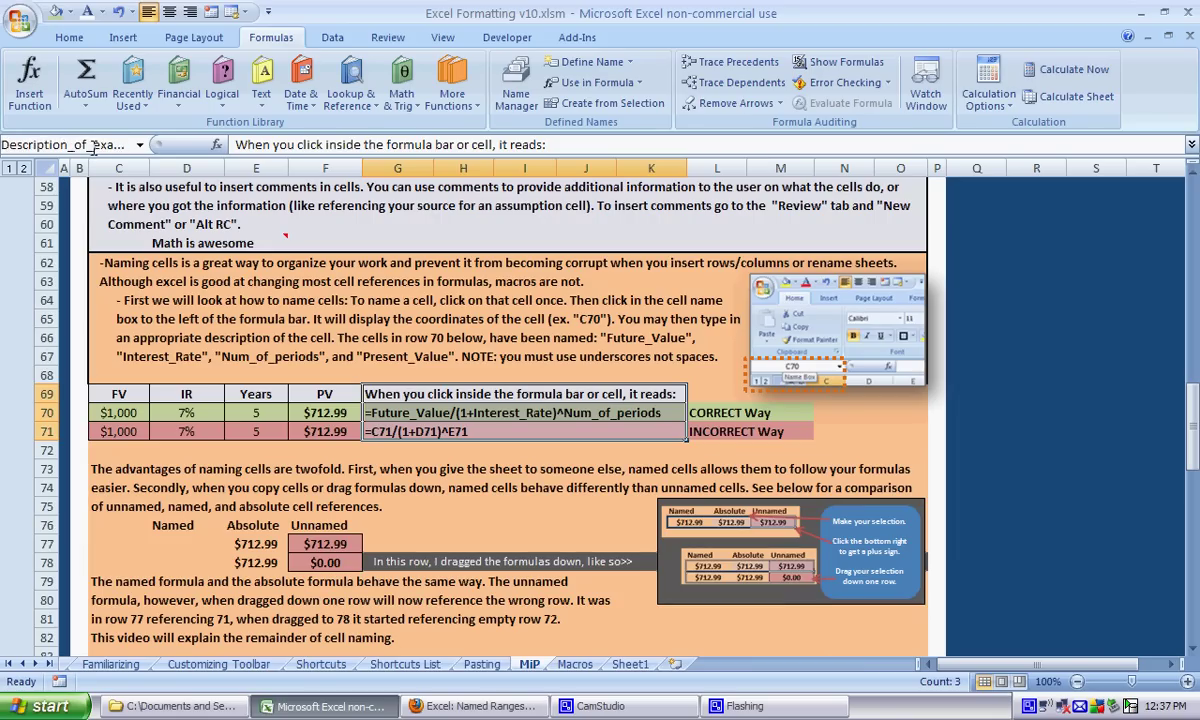
# Compare the name shown for single cells in G69:K71 with the name of the whole range.
pyautogui.press('Down')
pyautogui.press('Down')
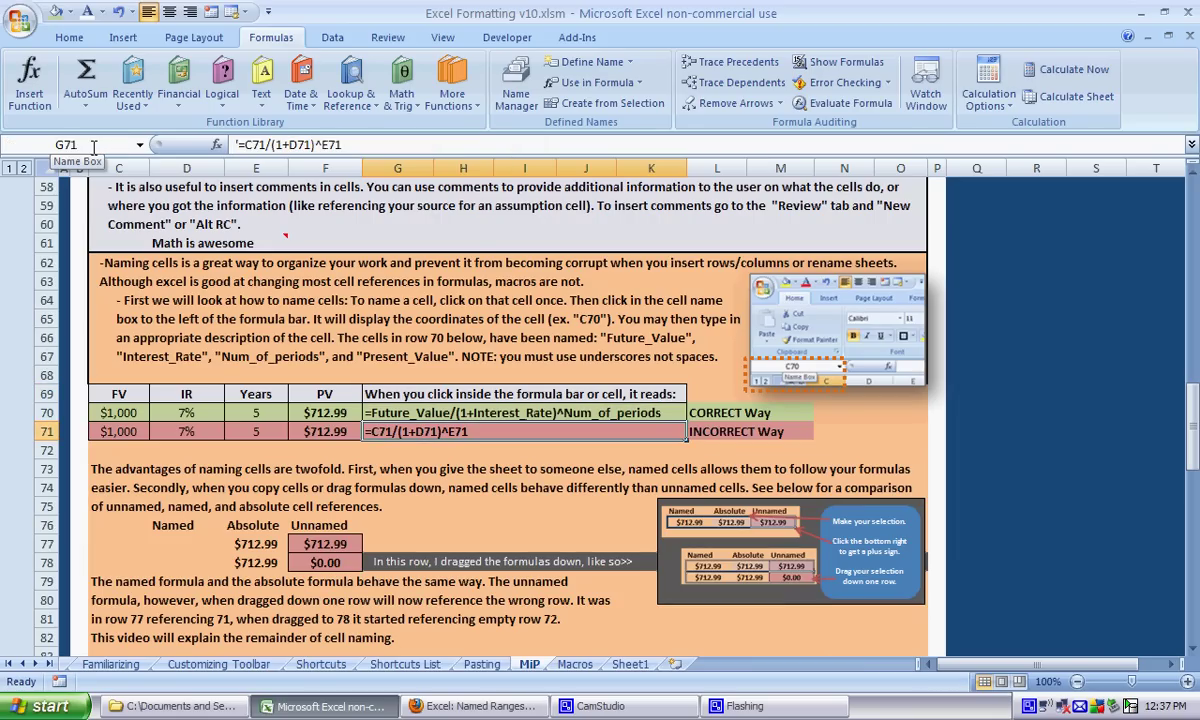
pyautogui.press('Up')
pyautogui.press('Up')
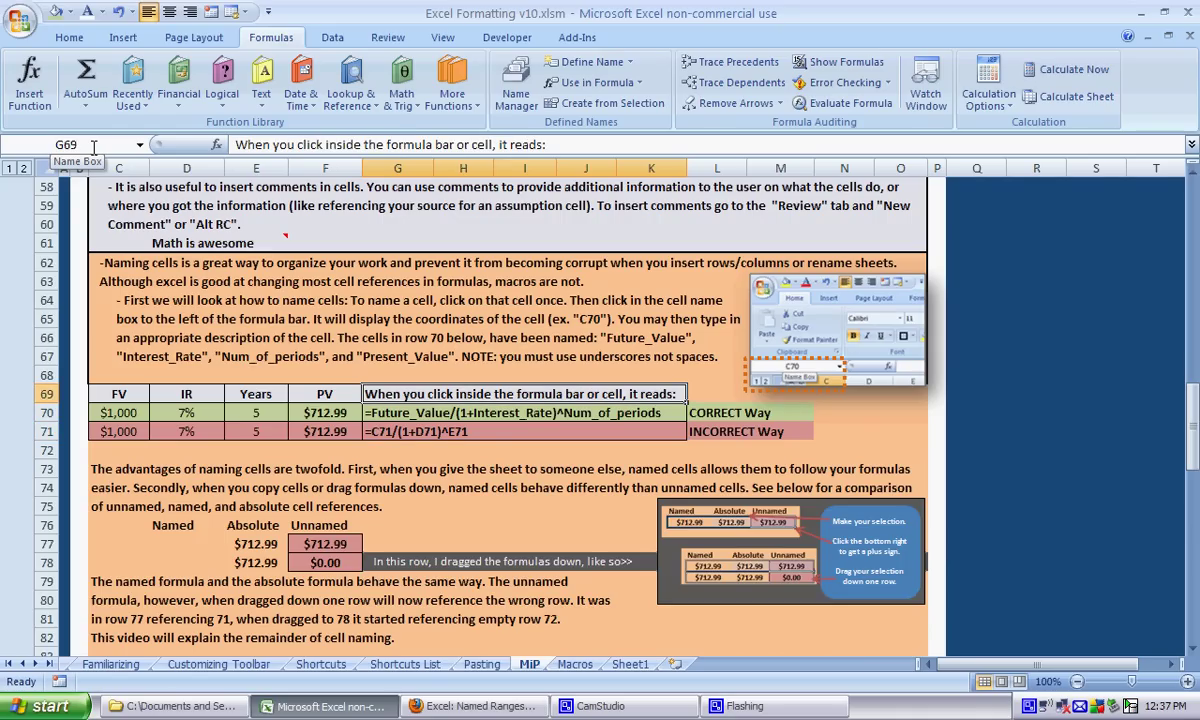
pyautogui.hotkey('shift', 'Down')
pyautogui.hotkey('shift', 'Down')
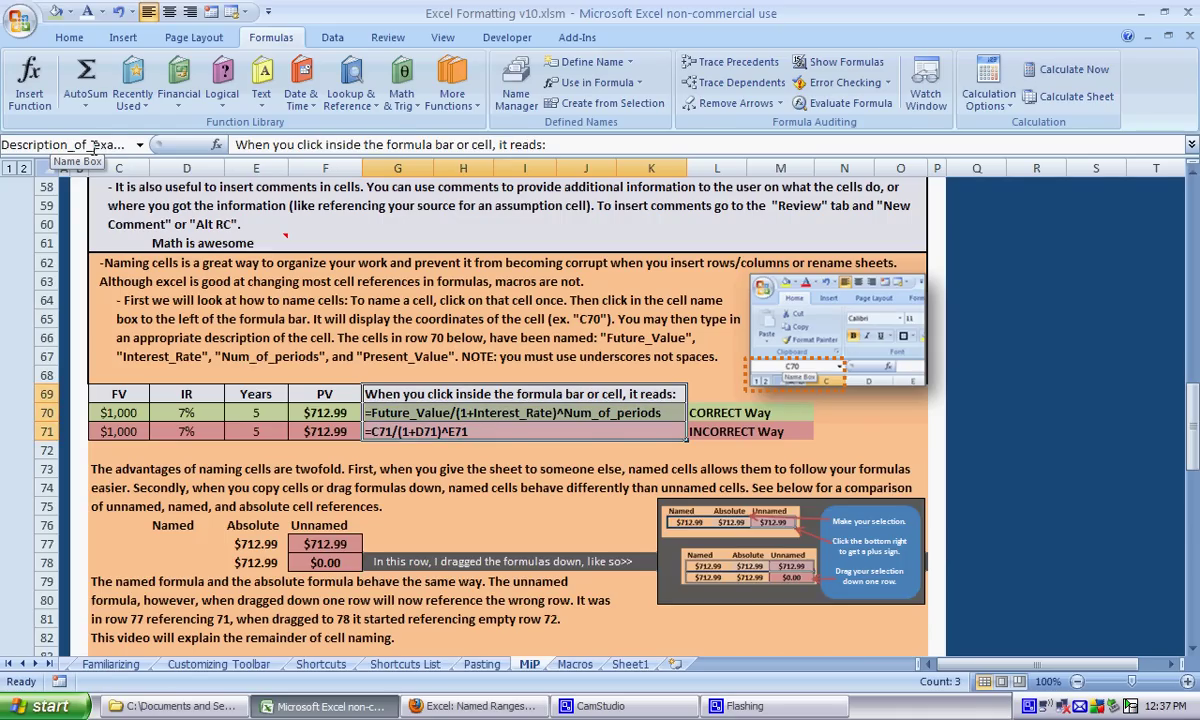
# Open the Name Manager, sort the list by Refers To and select the names Future_Value through PV.
pyautogui.click(410, 338)
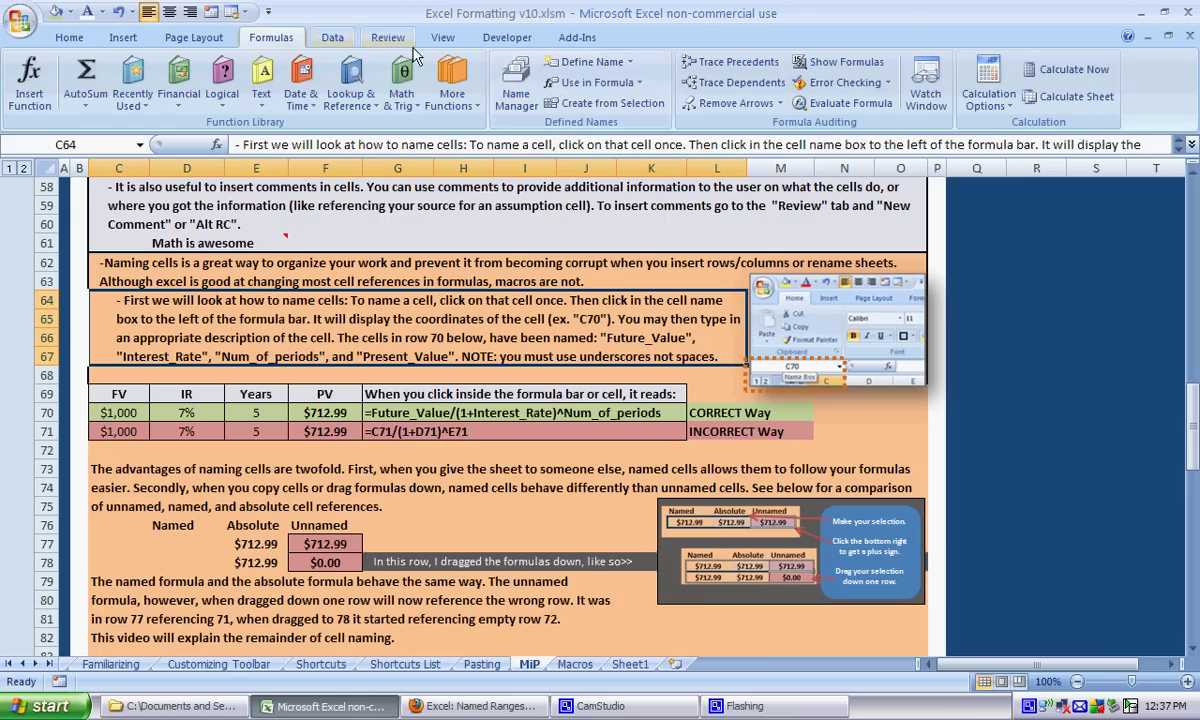
pyautogui.click(525, 92)
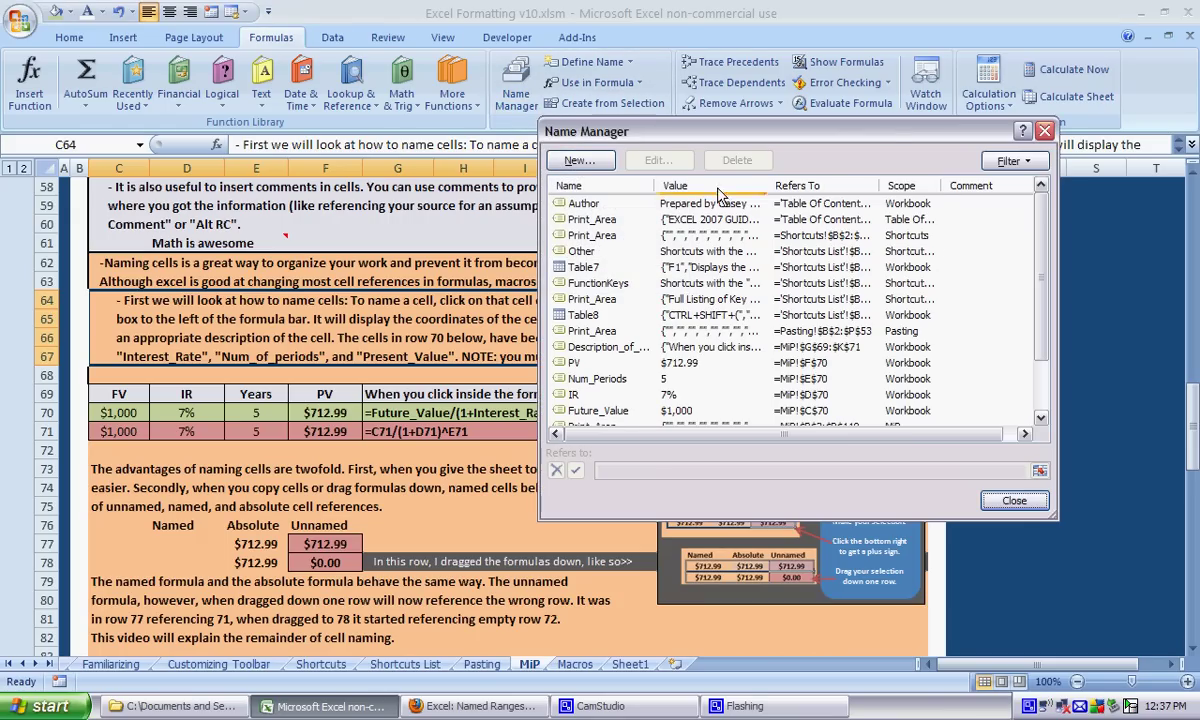
pyautogui.scroll(-1, 1036, 270)
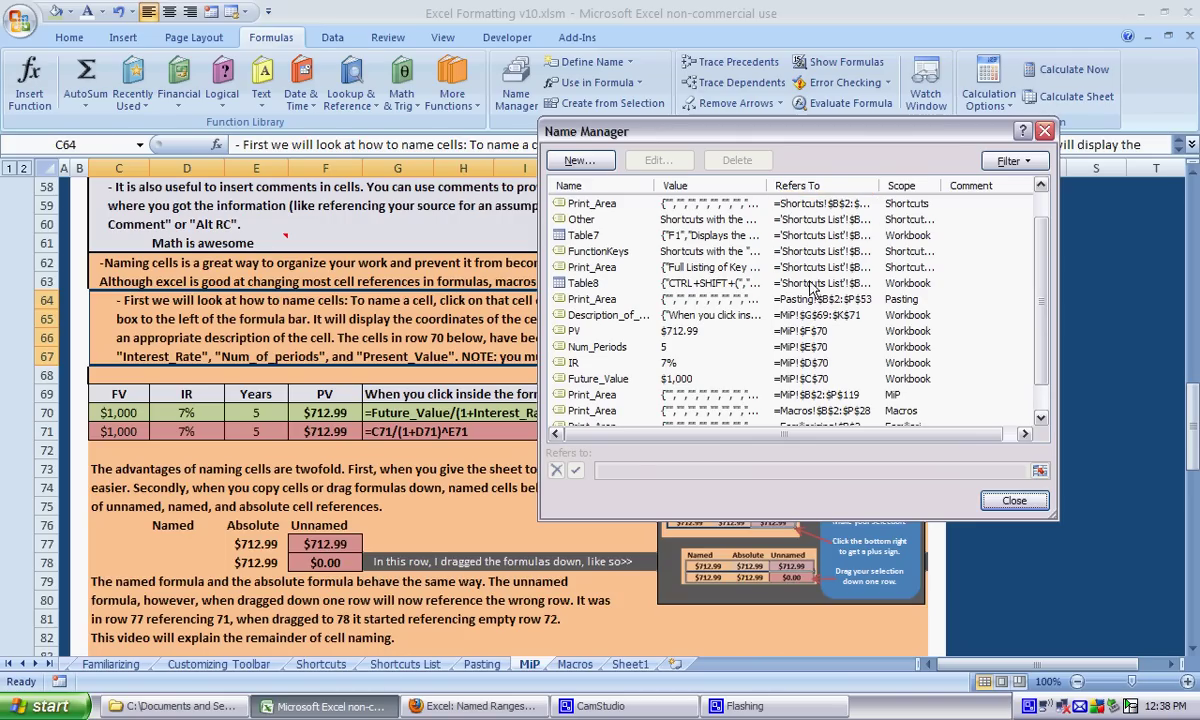
pyautogui.click(808, 346)
pyautogui.click(800, 185)
pyautogui.click(765, 219)
pyautogui.click(765, 235)
pyautogui.keyDown('shift'); pyautogui.click(815, 285); pyautogui.keyUp('shift')
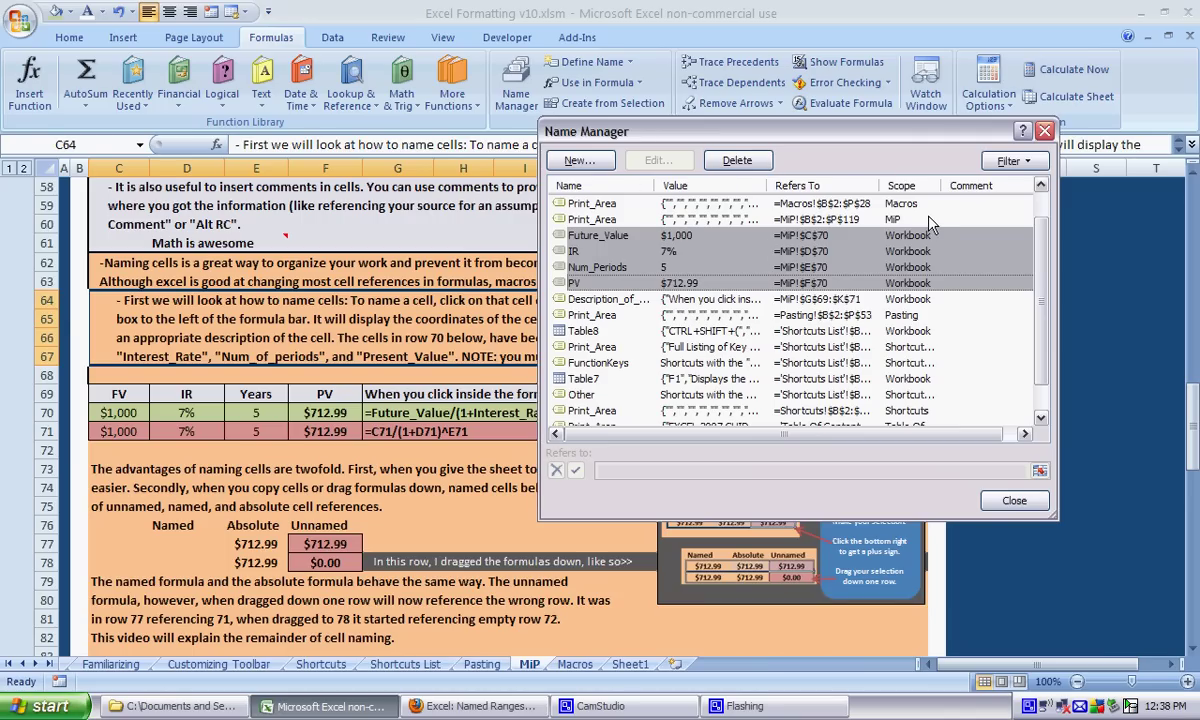
# Open the name IR for editing to view its settings, and dismiss it without changes.
pyautogui.click(600, 233)
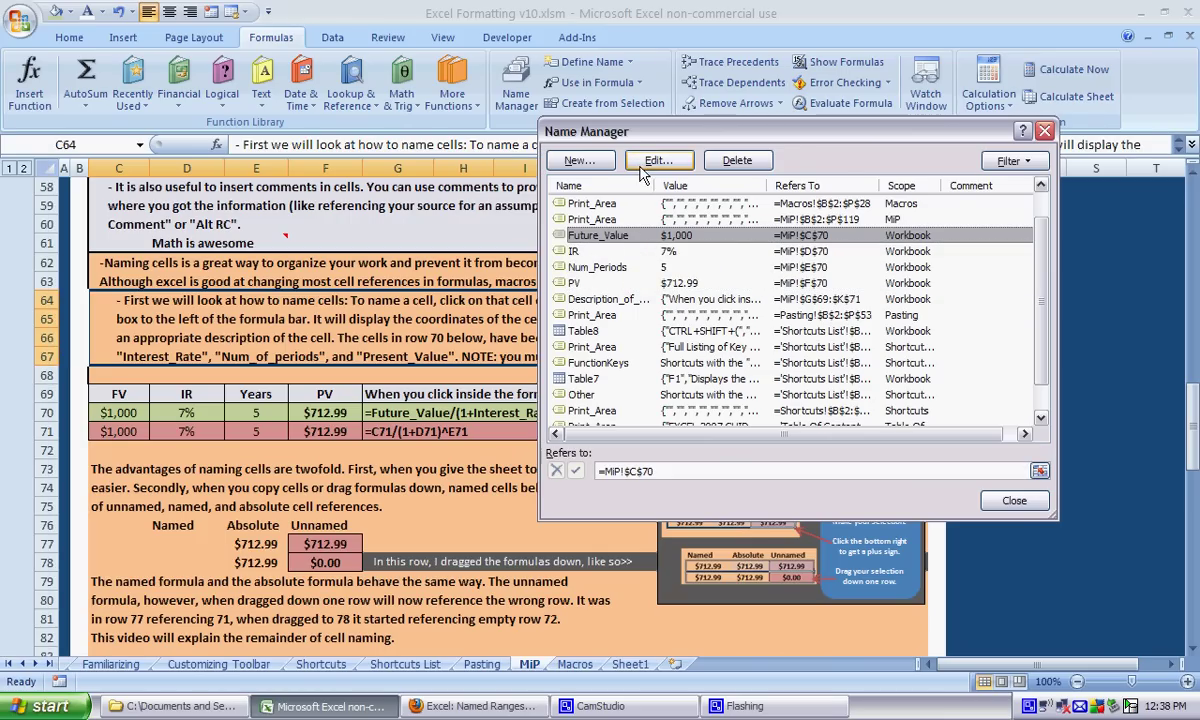
pyautogui.click(606, 251)
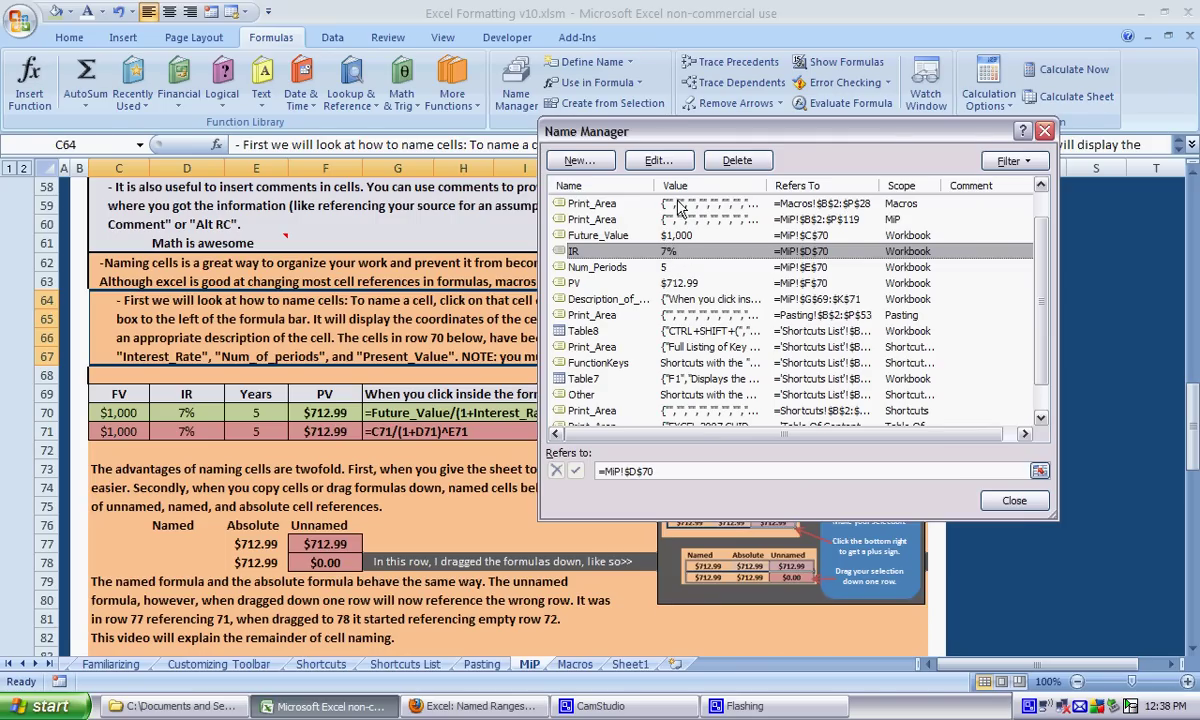
pyautogui.click(658, 161)
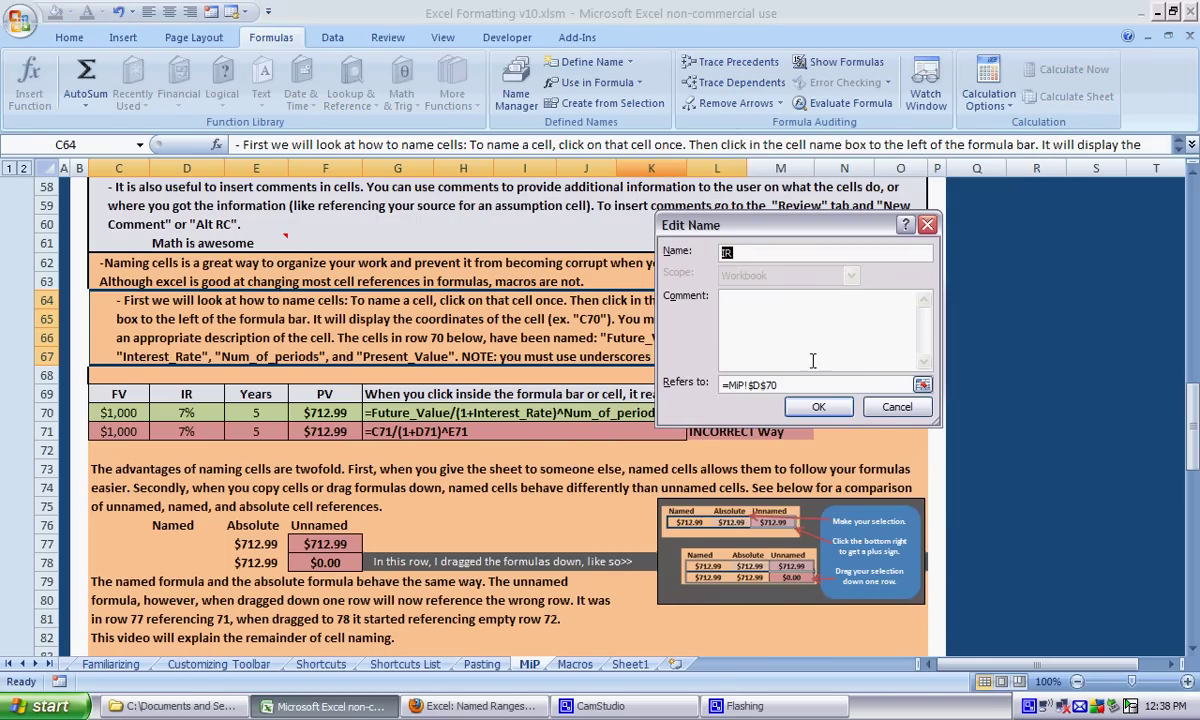
pyautogui.click(897, 406)
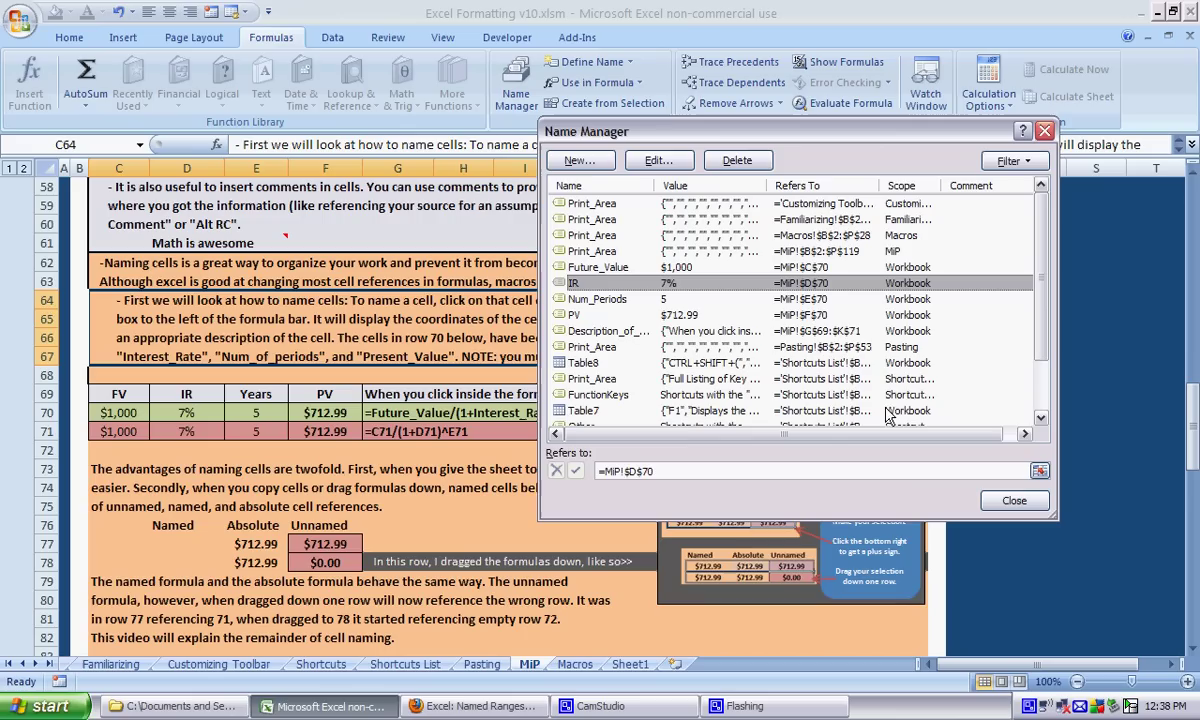
pyautogui.click(1014, 500)
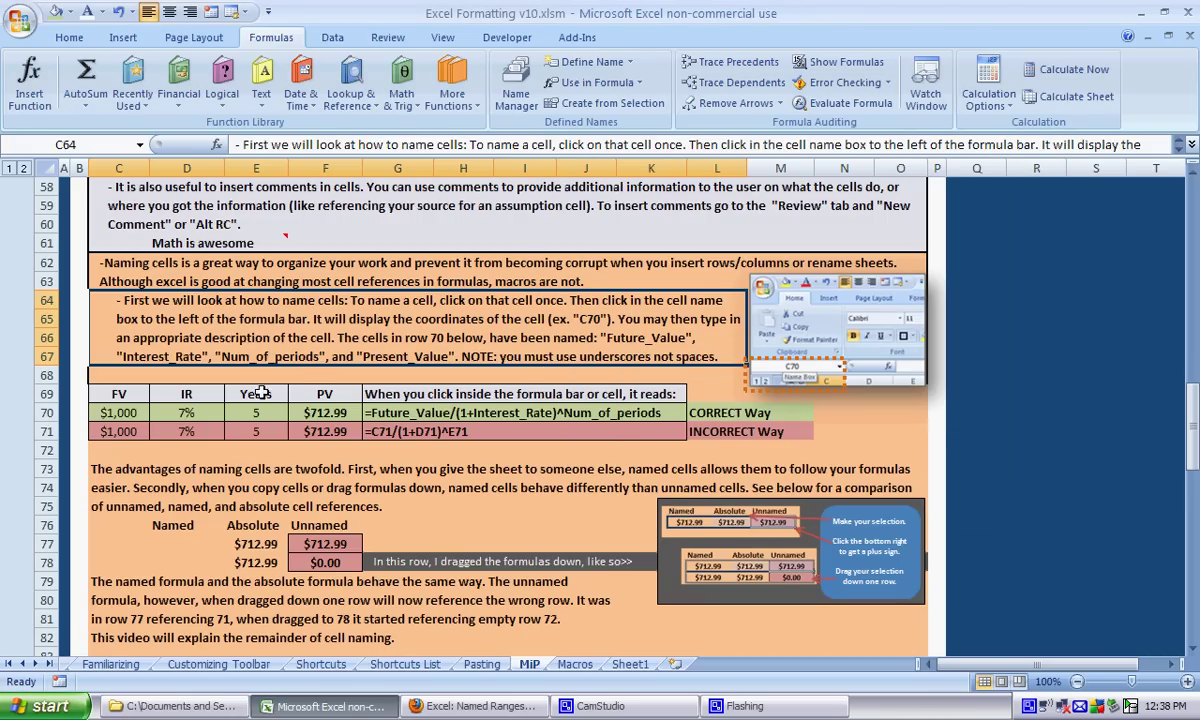
pyautogui.click(228, 455)
pyautogui.click(390, 390)
pyautogui.click(430, 368)
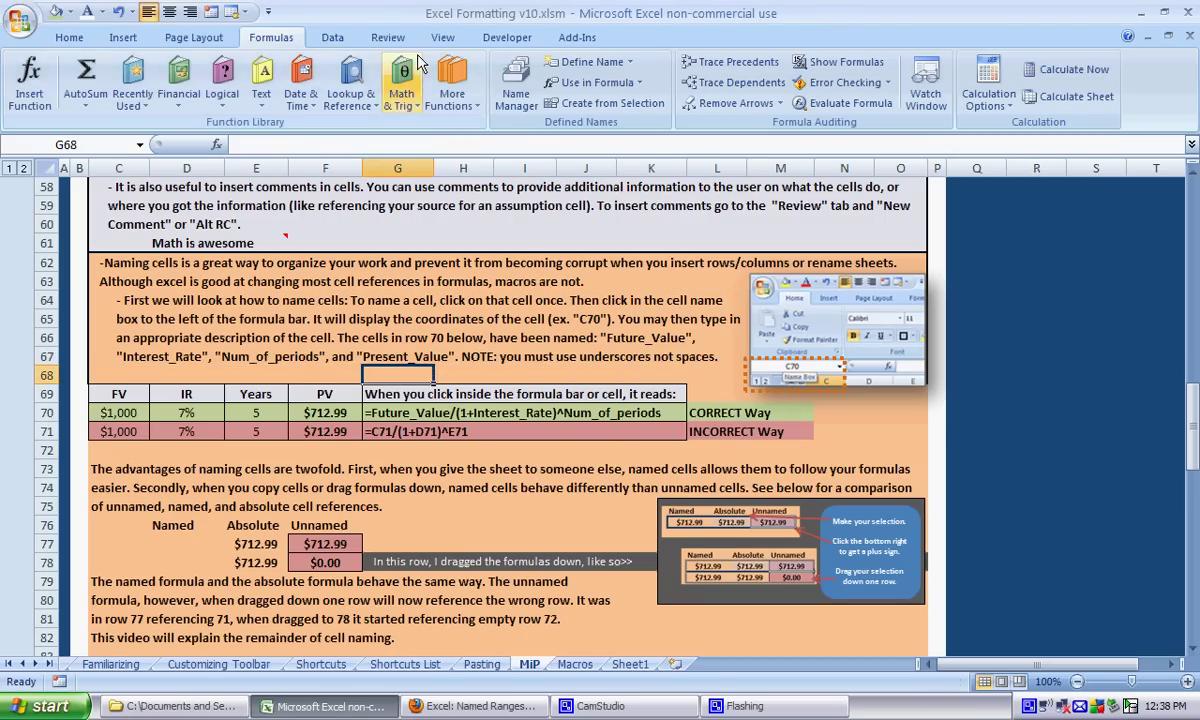
# Delete the name Description_of_example in the Name Manager.
pyautogui.click(516, 90)
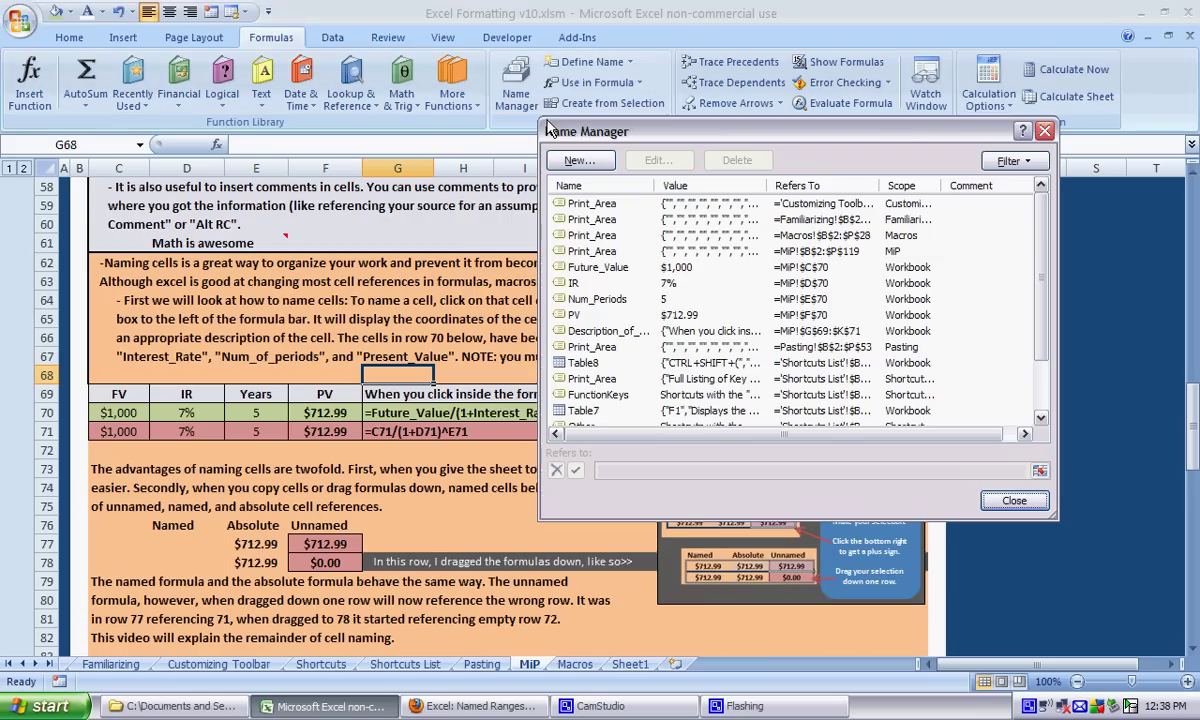
pyautogui.click(572, 328)
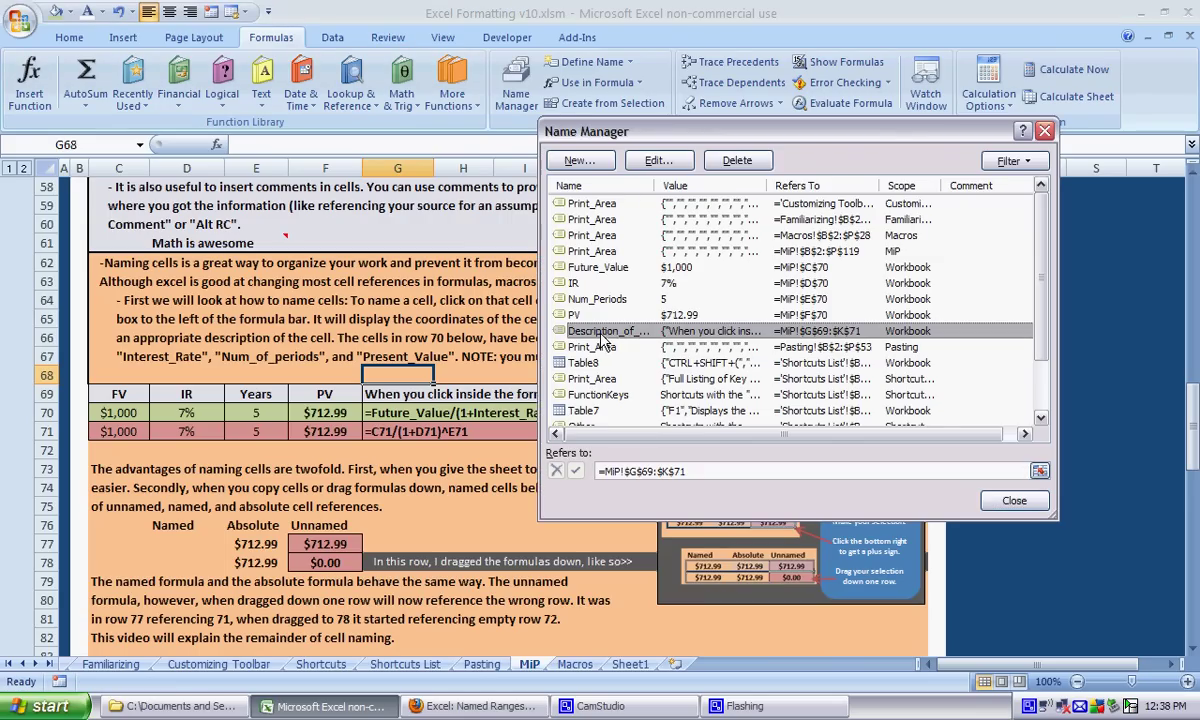
pyautogui.click(730, 165)
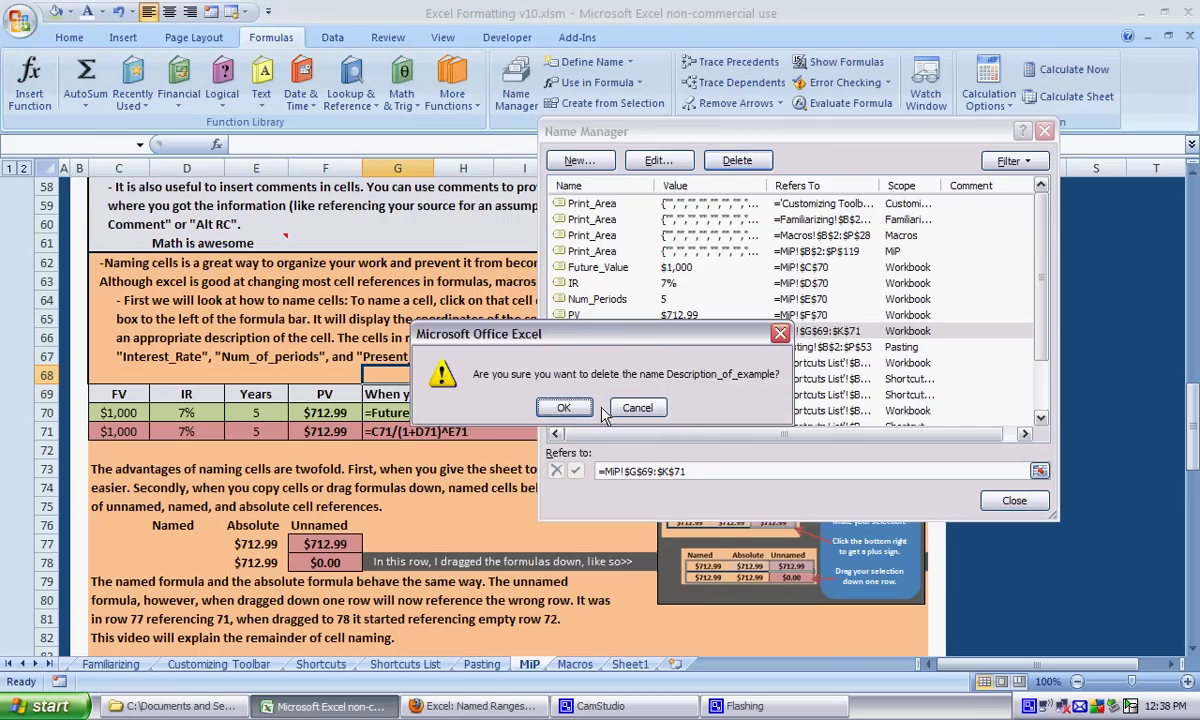
pyautogui.click(561, 404)
pyautogui.click(1012, 501)
# Fill in a new name Description_of_Region for G69:K71 with its scope limited to the MiP sheet, and dismiss it without saving.
pyautogui.moveTo(505, 394); pyautogui.dragTo(494, 430)
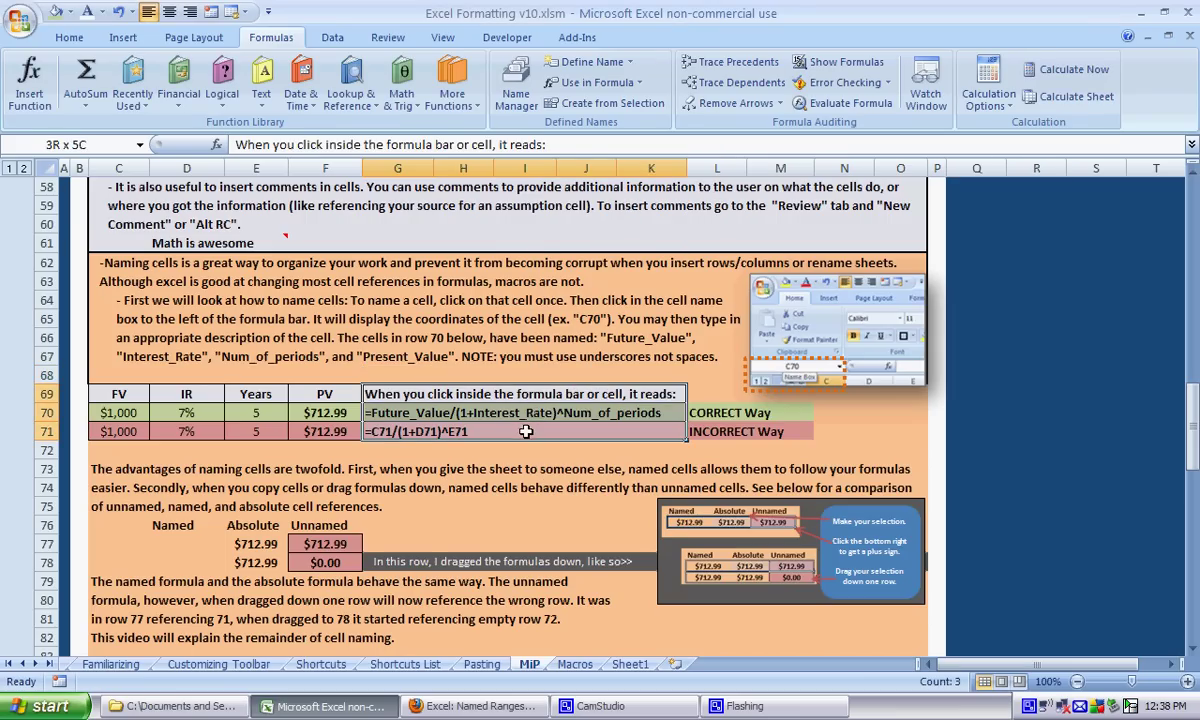
pyautogui.click(58, 144)
pyautogui.press('Escape')
pyautogui.click(601, 66)
pyautogui.click(620, 88)
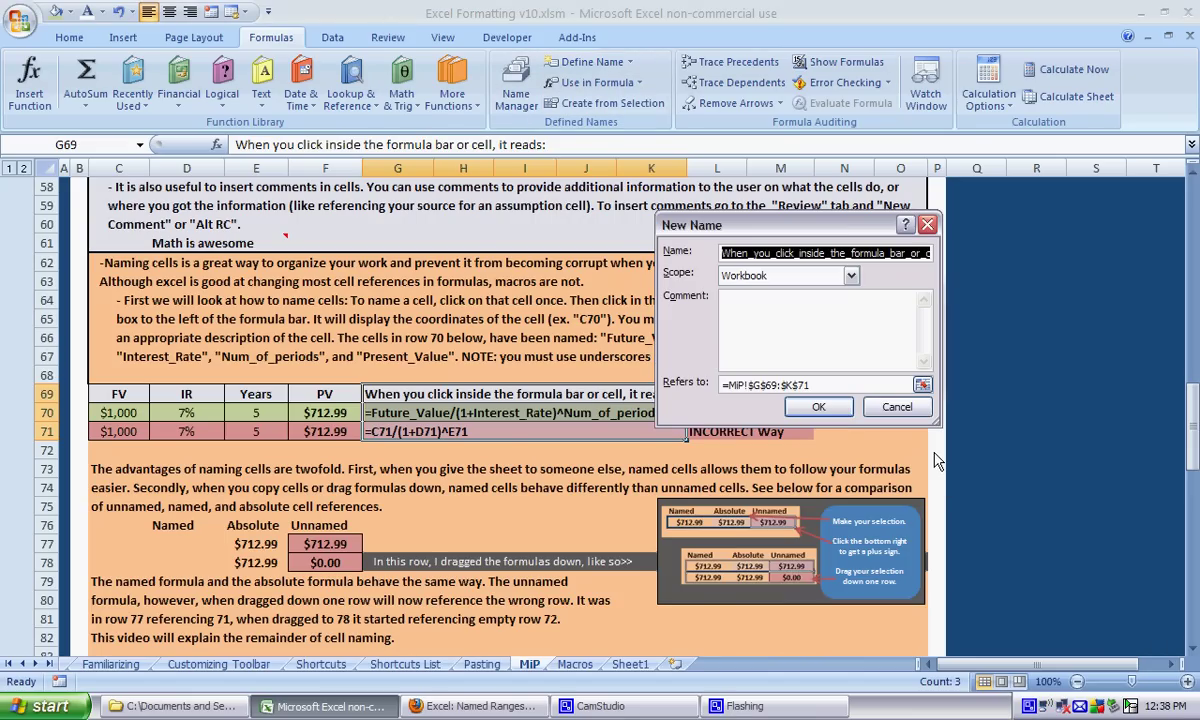
pyautogui.write('Description_of_Region')
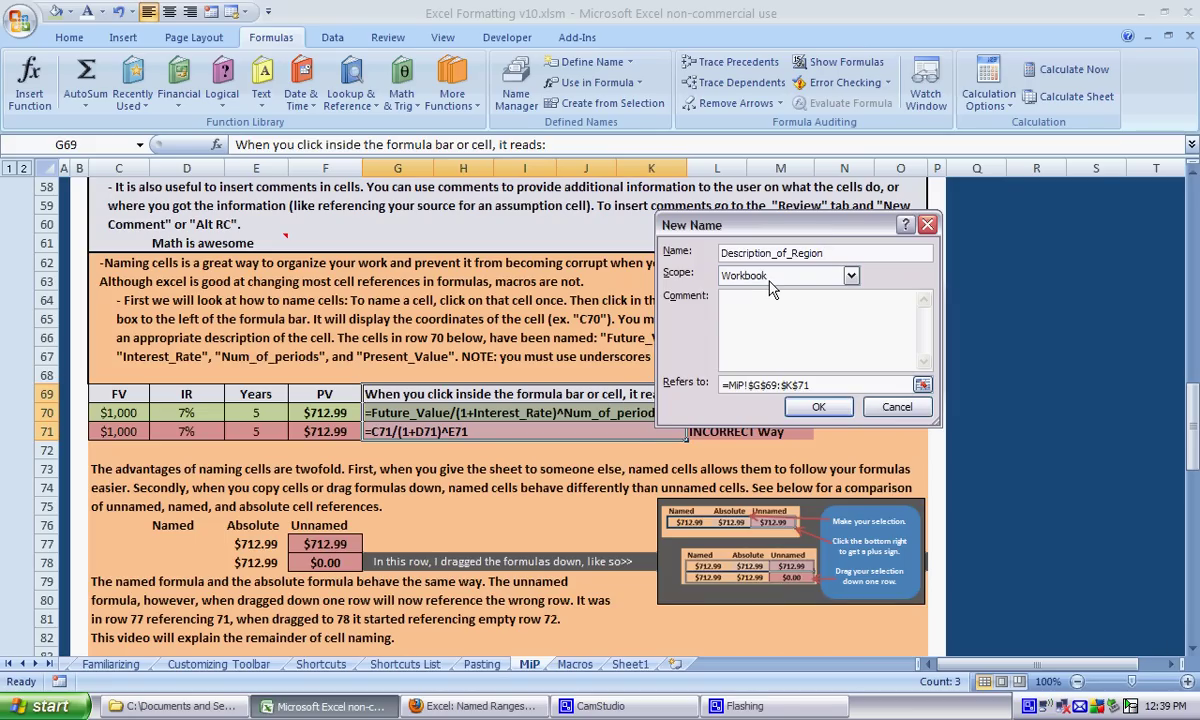
pyautogui.click(770, 280)
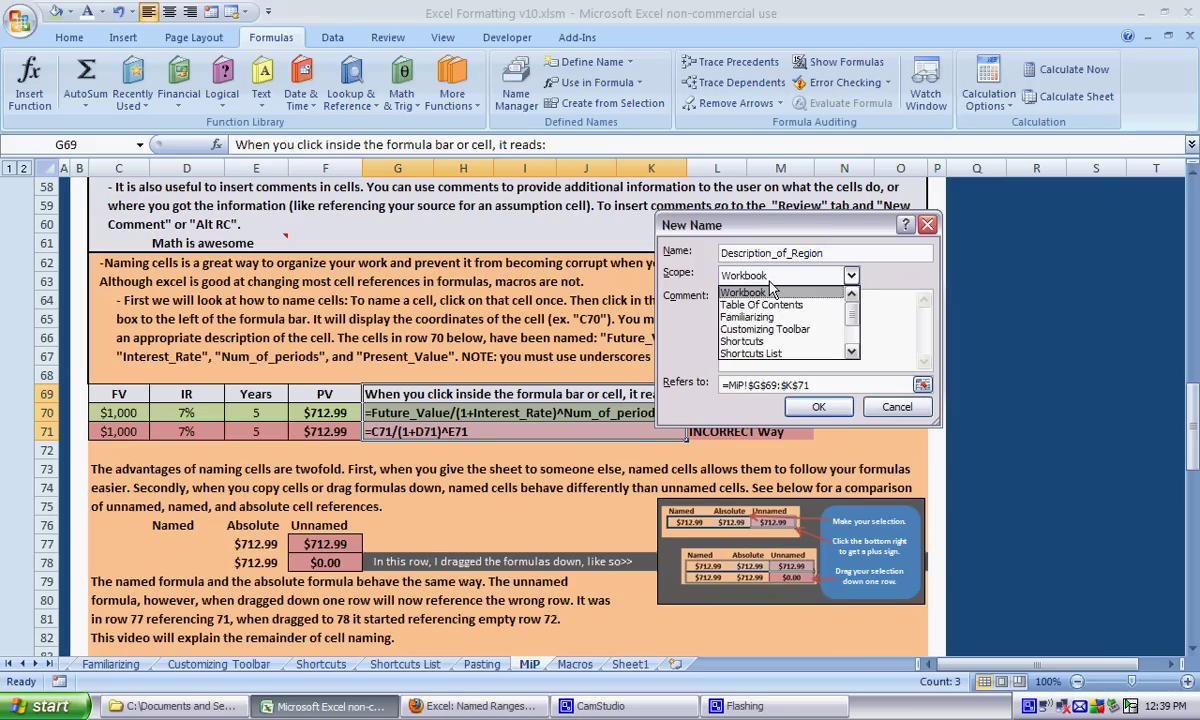
pyautogui.moveTo(858, 317); pyautogui.dragTo(858, 325)
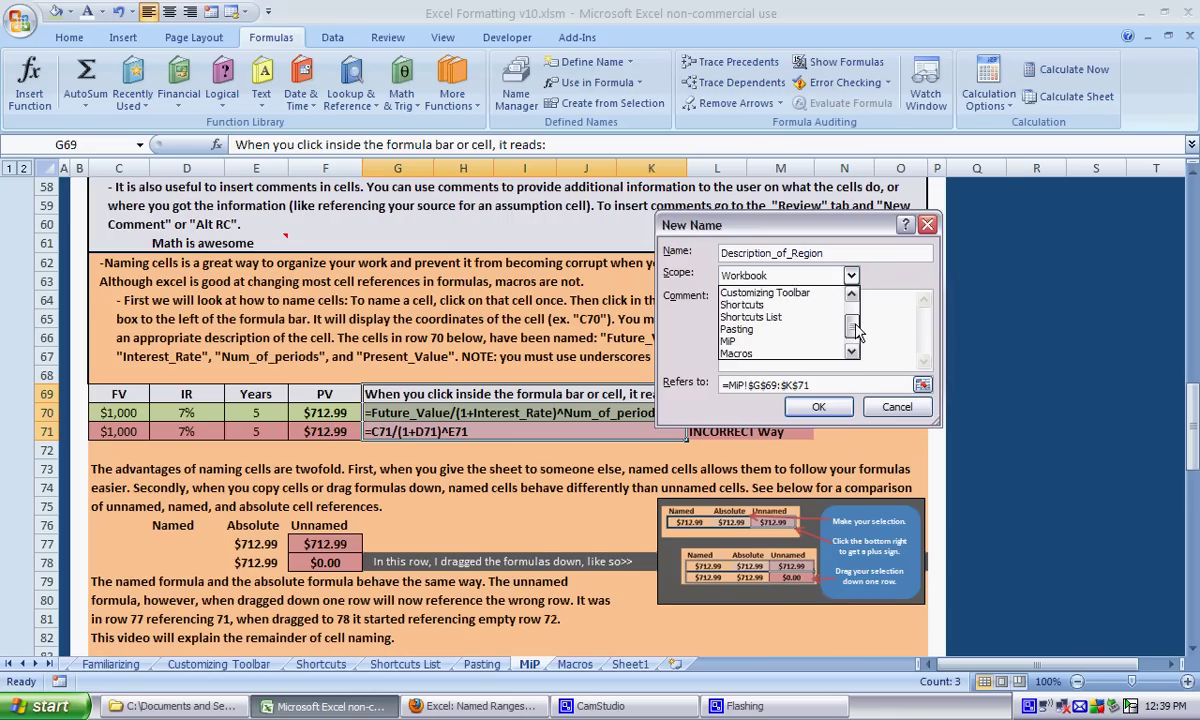
pyautogui.click(749, 342)
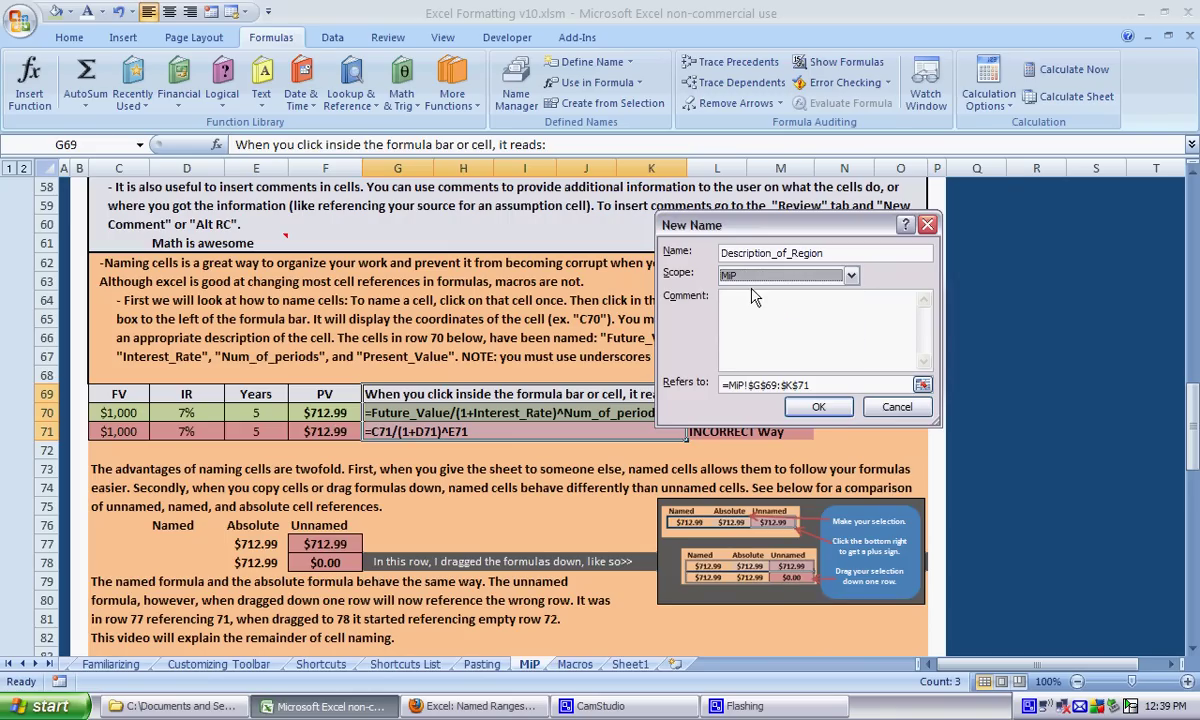
pyautogui.click(735, 318)
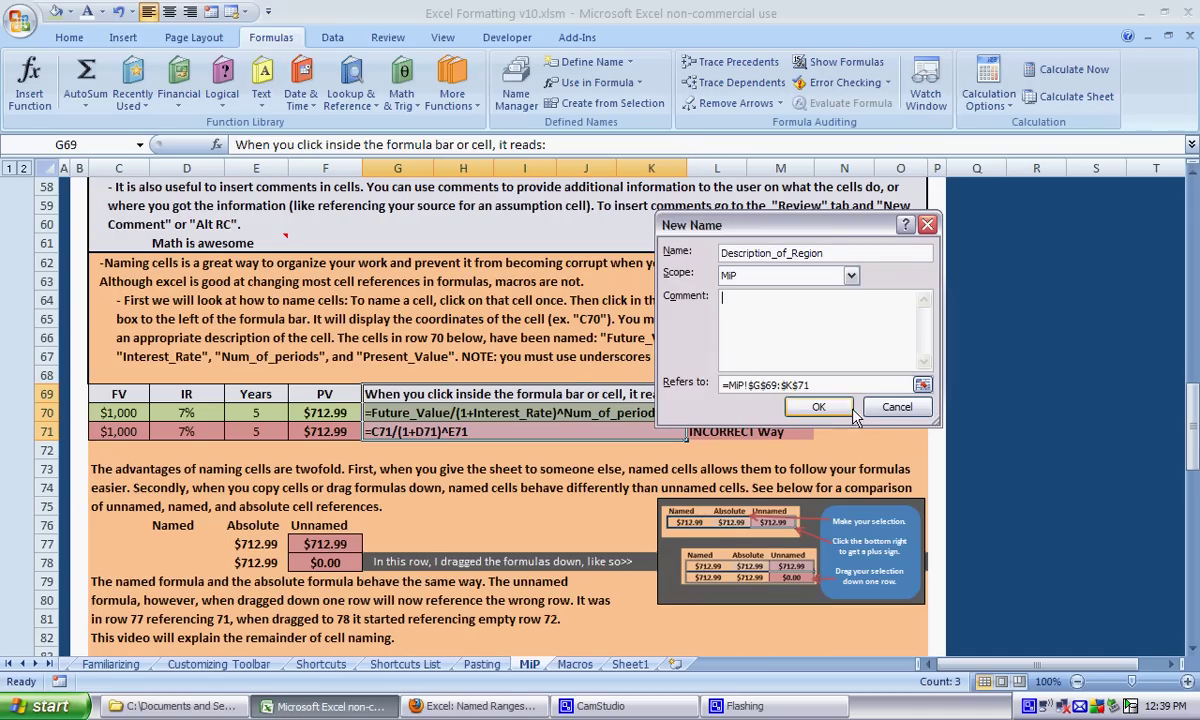
pyautogui.click(897, 407)
pyautogui.click(551, 362)
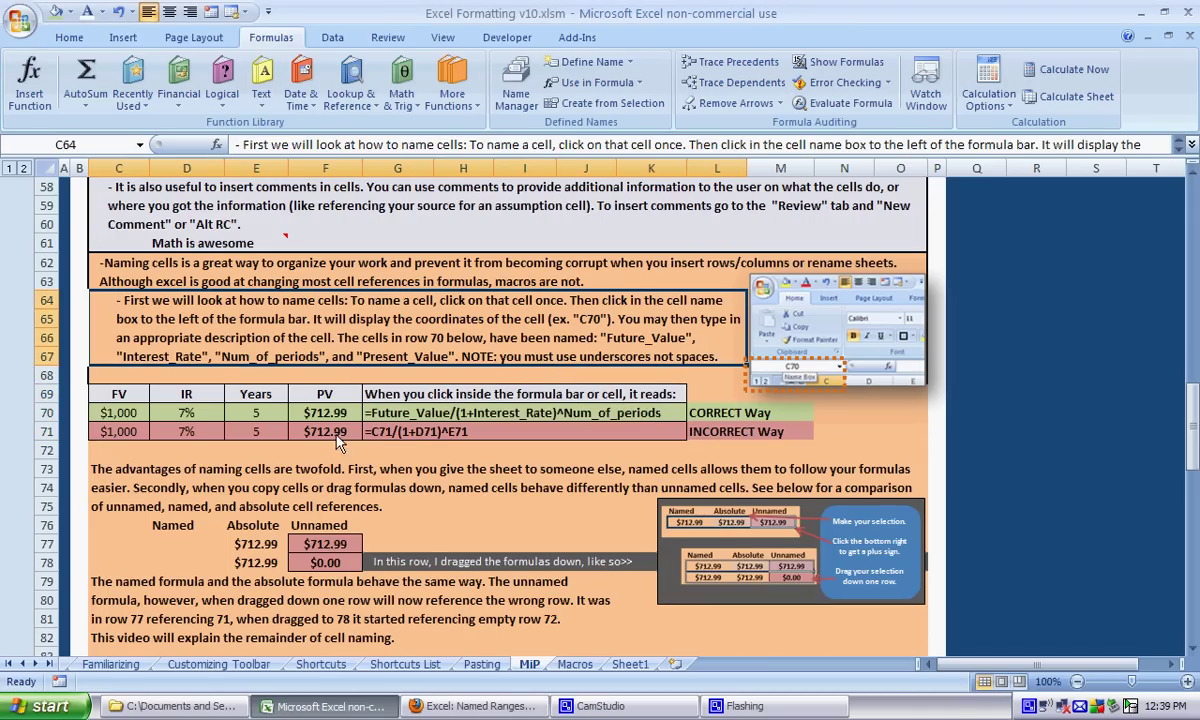
# Copy the present value formula that uses names from F70 into D77 under the Named heading.
pyautogui.click(318, 412)
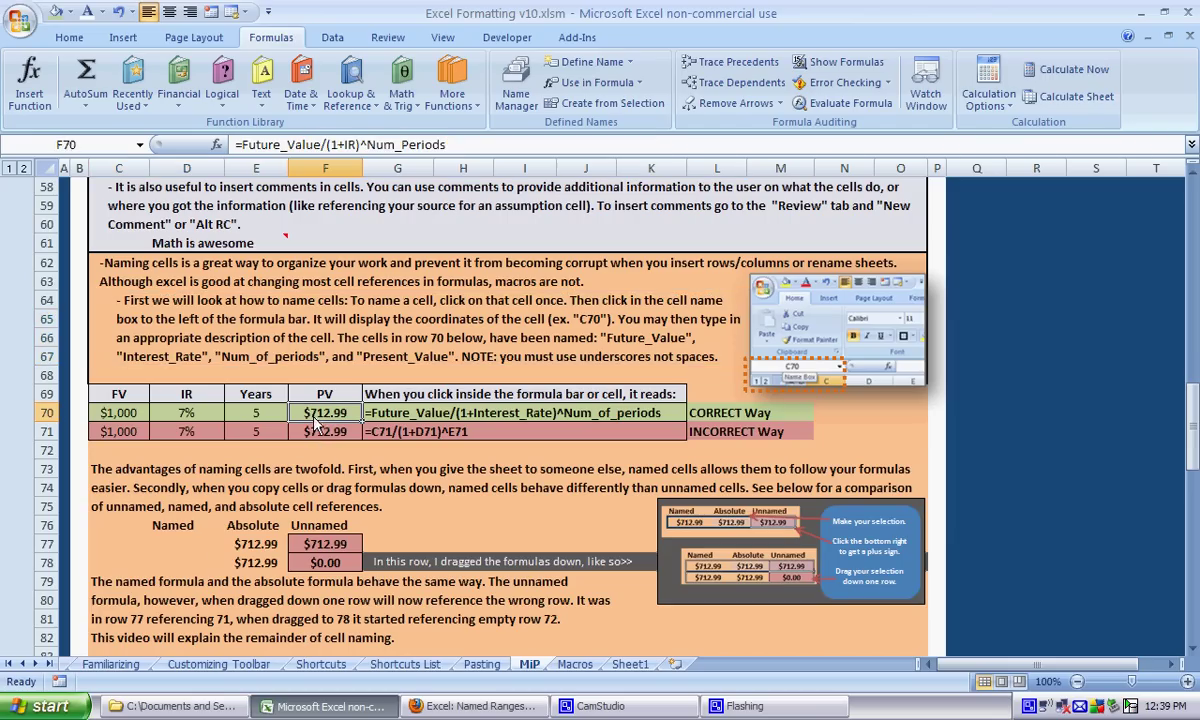
pyautogui.click(445, 145)
pyautogui.keyDown('shift'); pyautogui.click(236, 145); pyautogui.keyUp('shift')
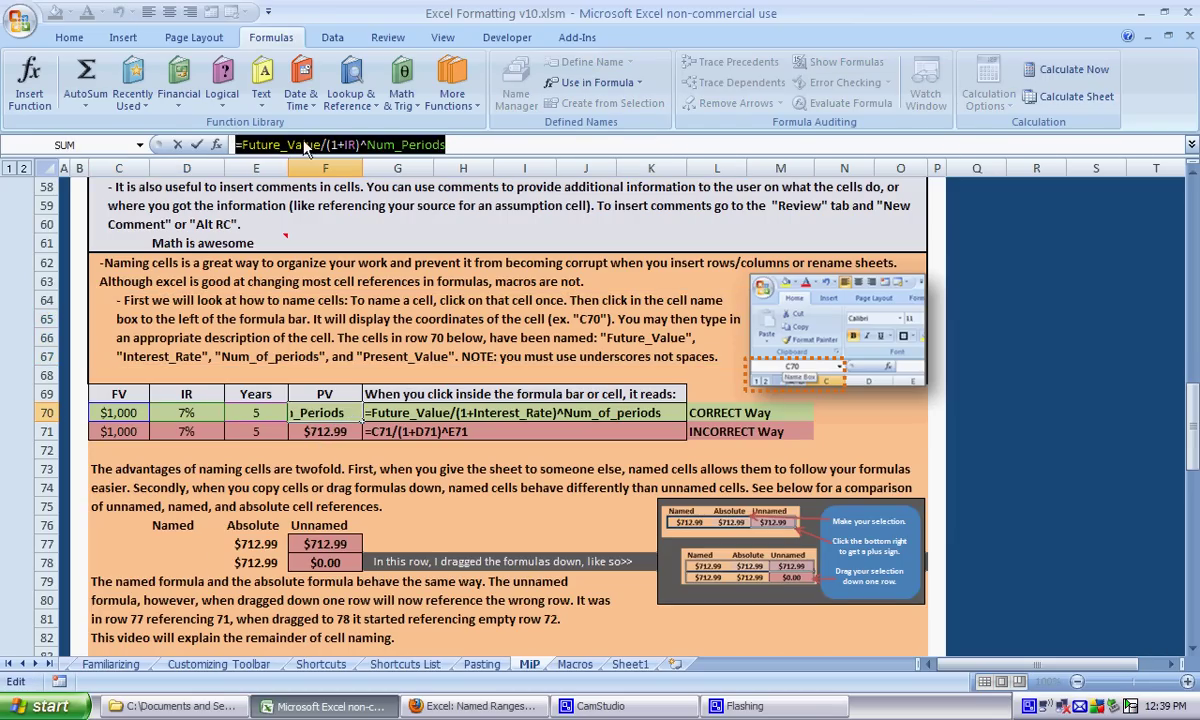
pyautogui.press('Escape')
pyautogui.click(175, 541)
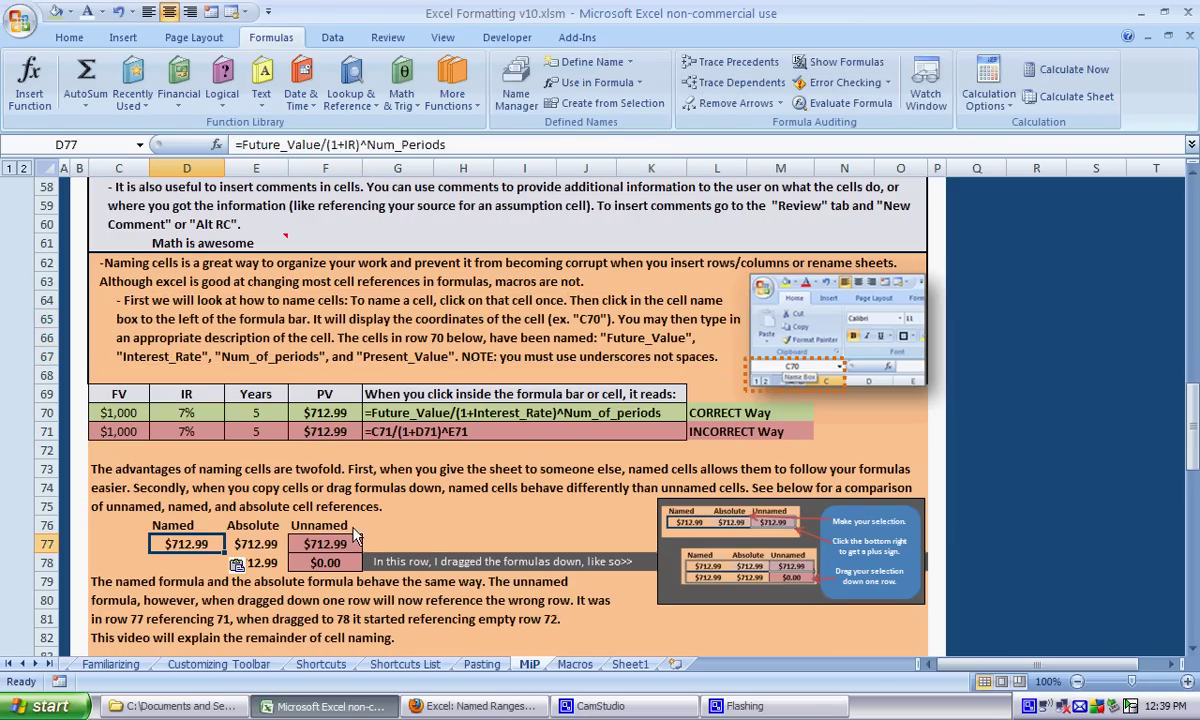
# Clear the Absolute and Unnamed results in E78:F78.
pyautogui.click(256, 562)
pyautogui.scroll(-8, 318, 560)
pyautogui.click(318, 562)
pyautogui.press('pageup')
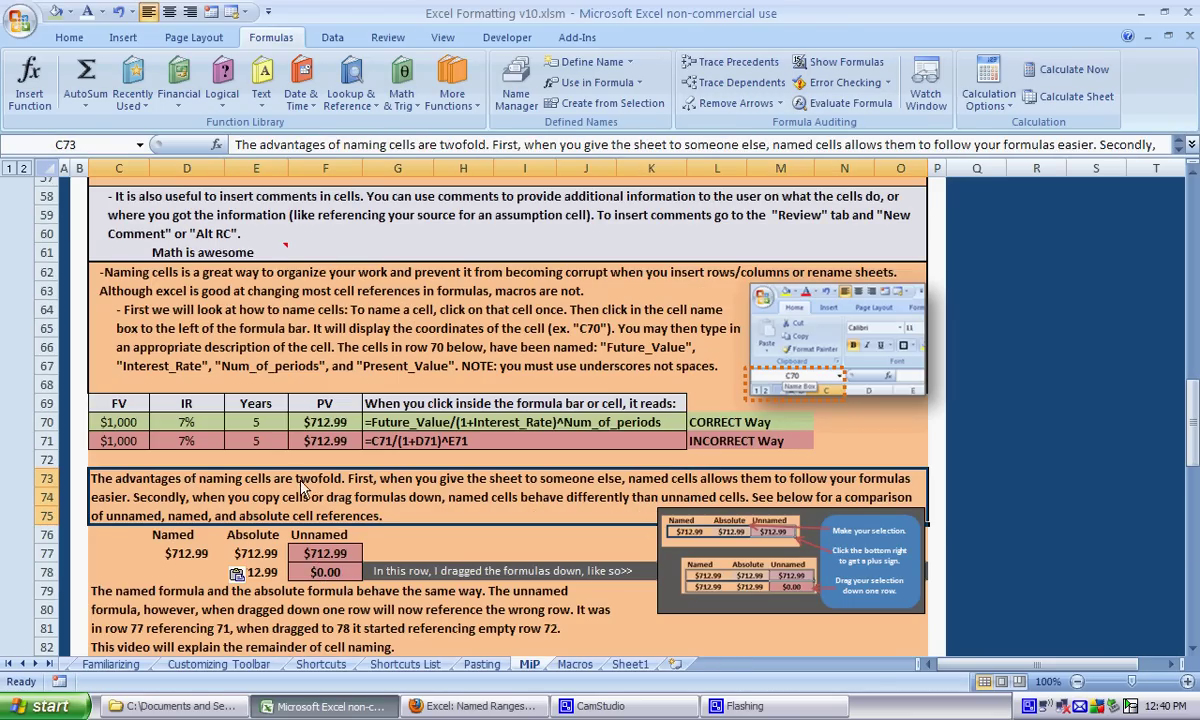
pyautogui.moveTo(280, 571); pyautogui.dragTo(325, 571)
pyautogui.press('Delete')
pyautogui.click(393, 540)
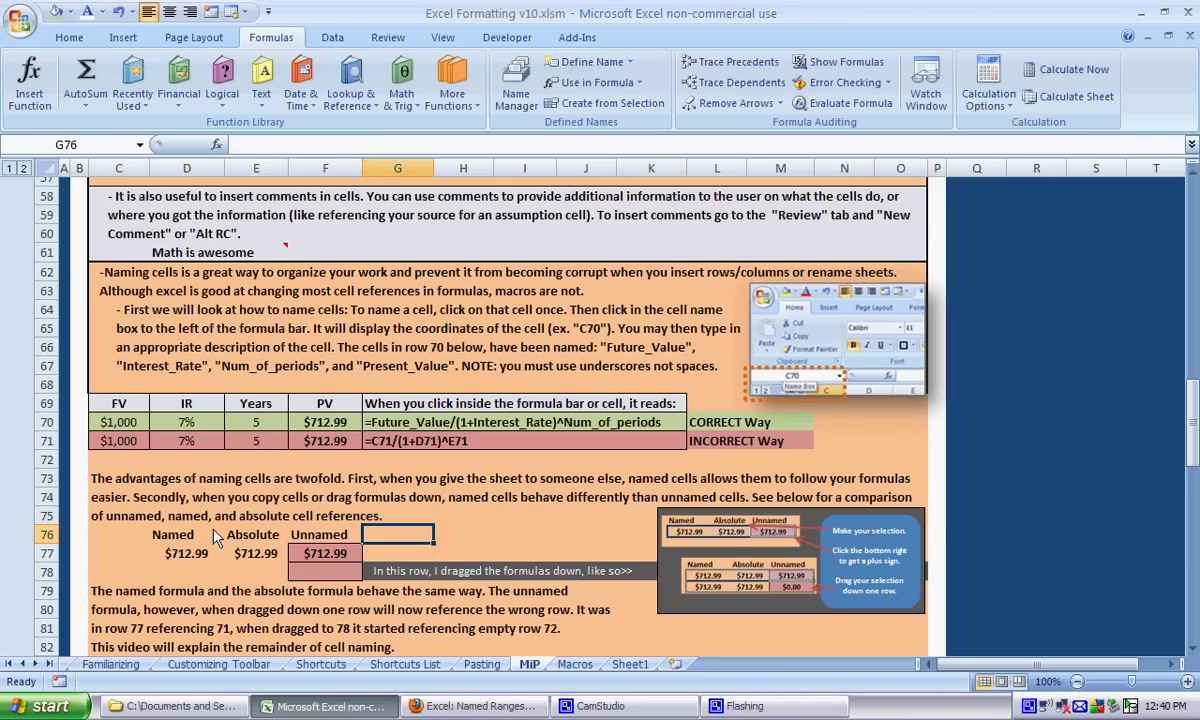
# Examine the Named, Absolute and Unnamed headings and compare the formula in D77 with the one in F77.
pyautogui.moveTo(172, 540); pyautogui.dragTo(340, 540)
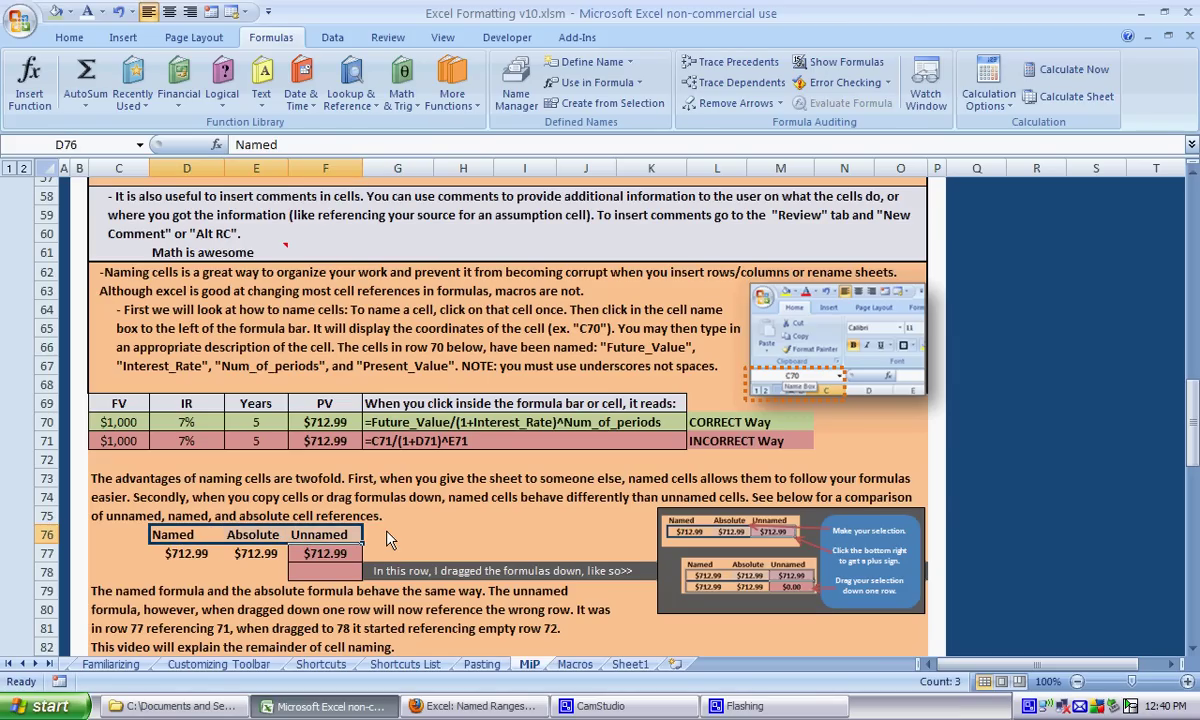
pyautogui.press('Down')
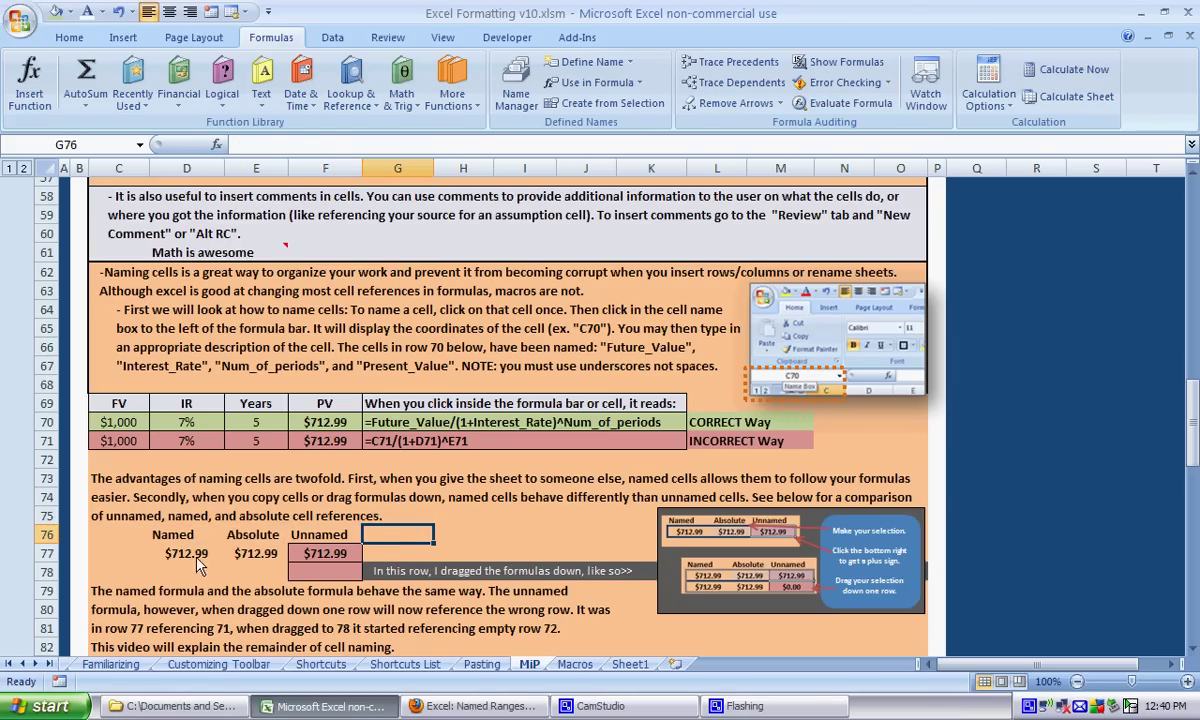
pyautogui.click(236, 145)
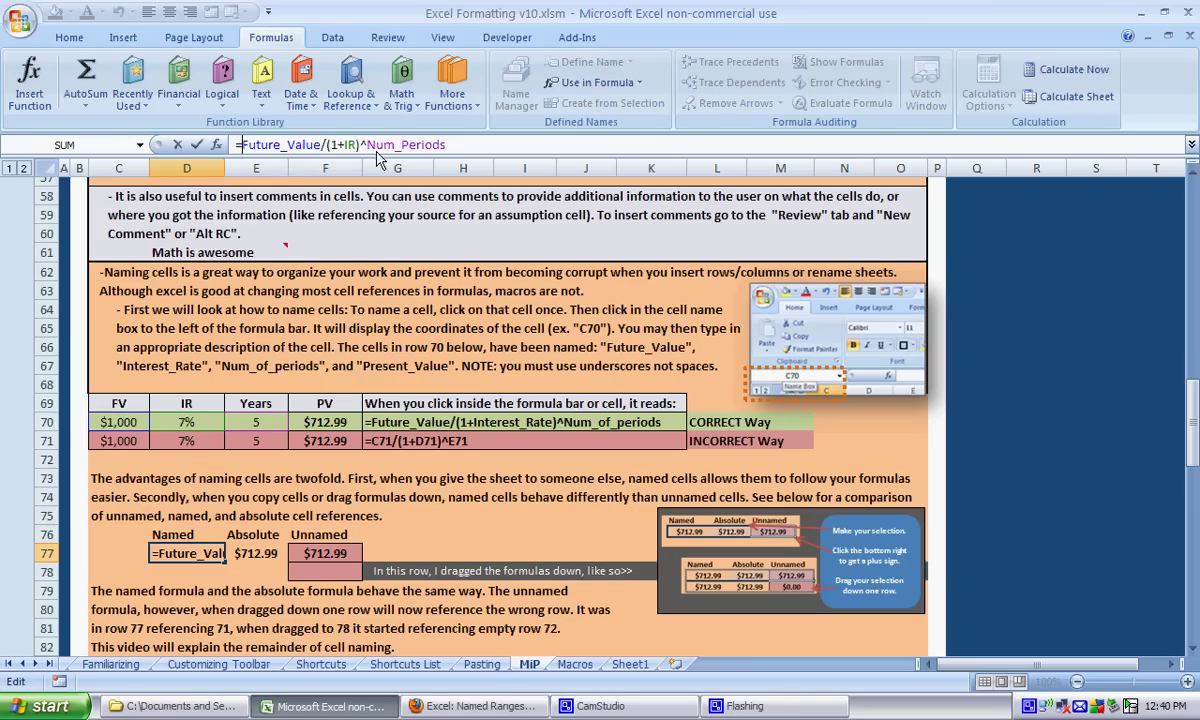
pyautogui.press('Return')
pyautogui.press('Right')
pyautogui.press('Right')
pyautogui.press('Up')
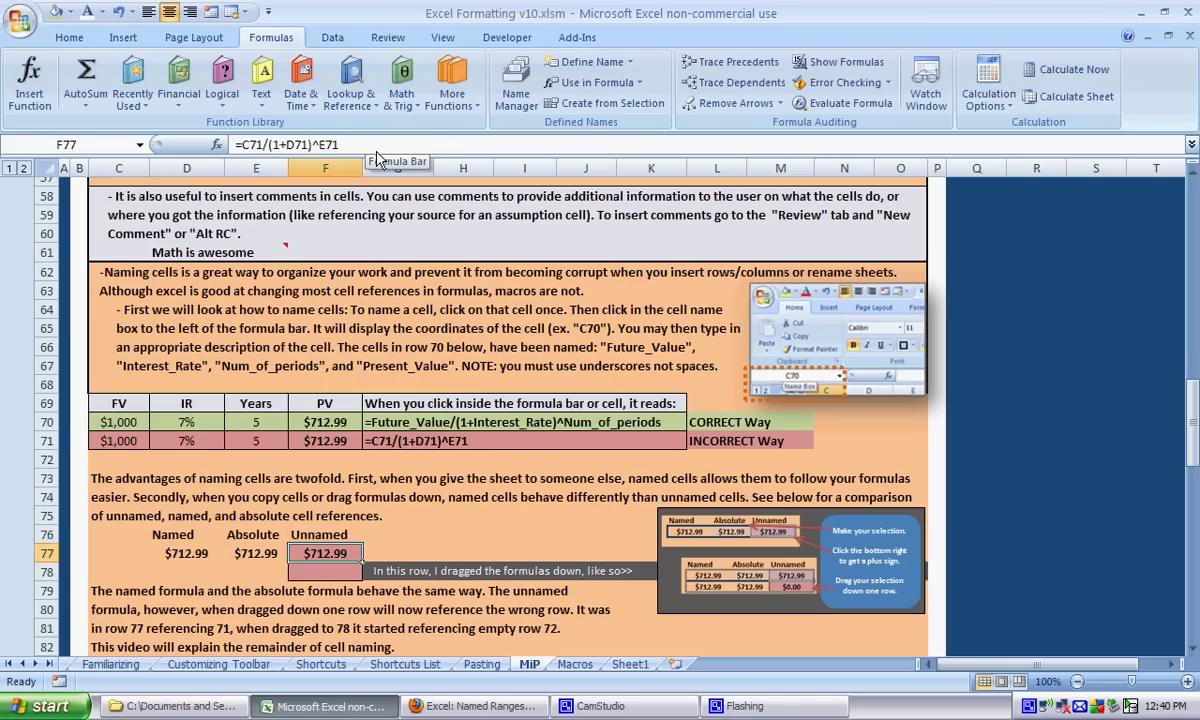
pyautogui.moveTo(343, 147)
pyautogui.mouseDown()
pyautogui.moveTo(258, 147)
pyautogui.moveTo(350, 147)
pyautogui.mouseUp()
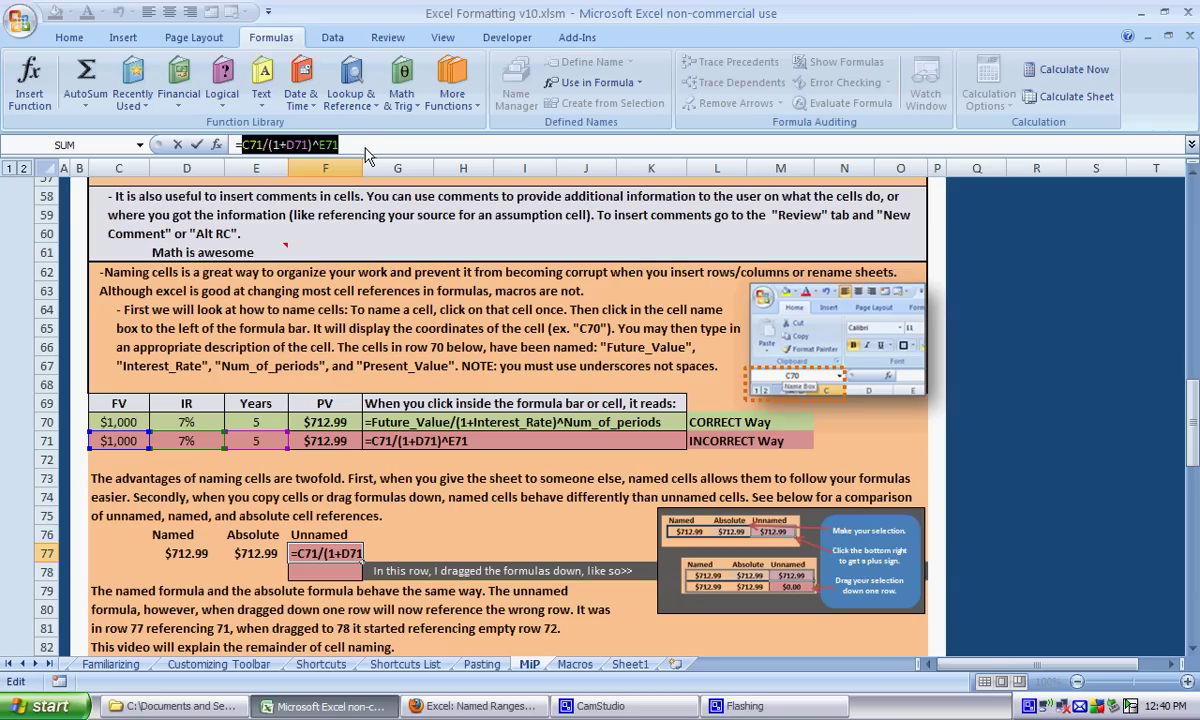
pyautogui.press('Return')
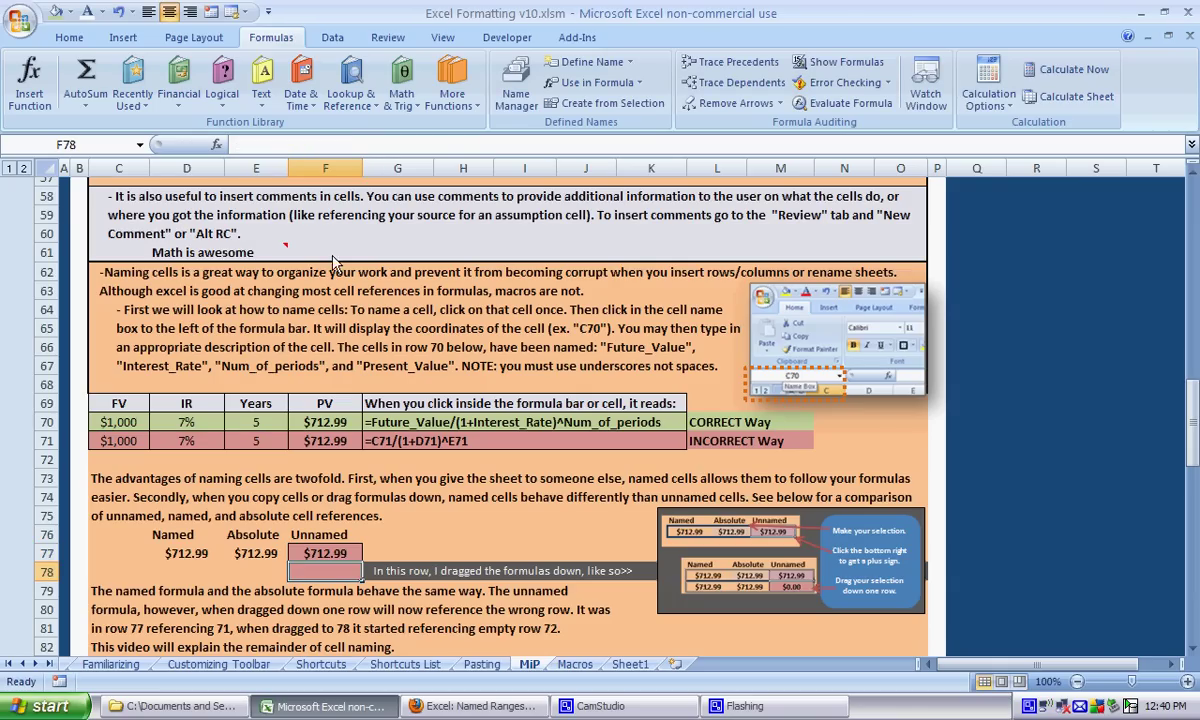
# Replace the formula in E77 with the unnamed formula =C71/(1+D71)^E71 copied from F77.
pyautogui.click(252, 556)
pyautogui.click(325, 553)
pyautogui.moveTo(338, 145); pyautogui.dragTo(230, 130)
pyautogui.hotkey('ctrl', 'c')
pyautogui.click(362, 148)
pyautogui.click(258, 555)
pyautogui.doubleClick(258, 555)
pyautogui.moveTo(378, 142); pyautogui.dragTo(222, 142)
pyautogui.hotkey('ctrl', 'v')
pyautogui.press('Return')
pyautogui.press('Up')
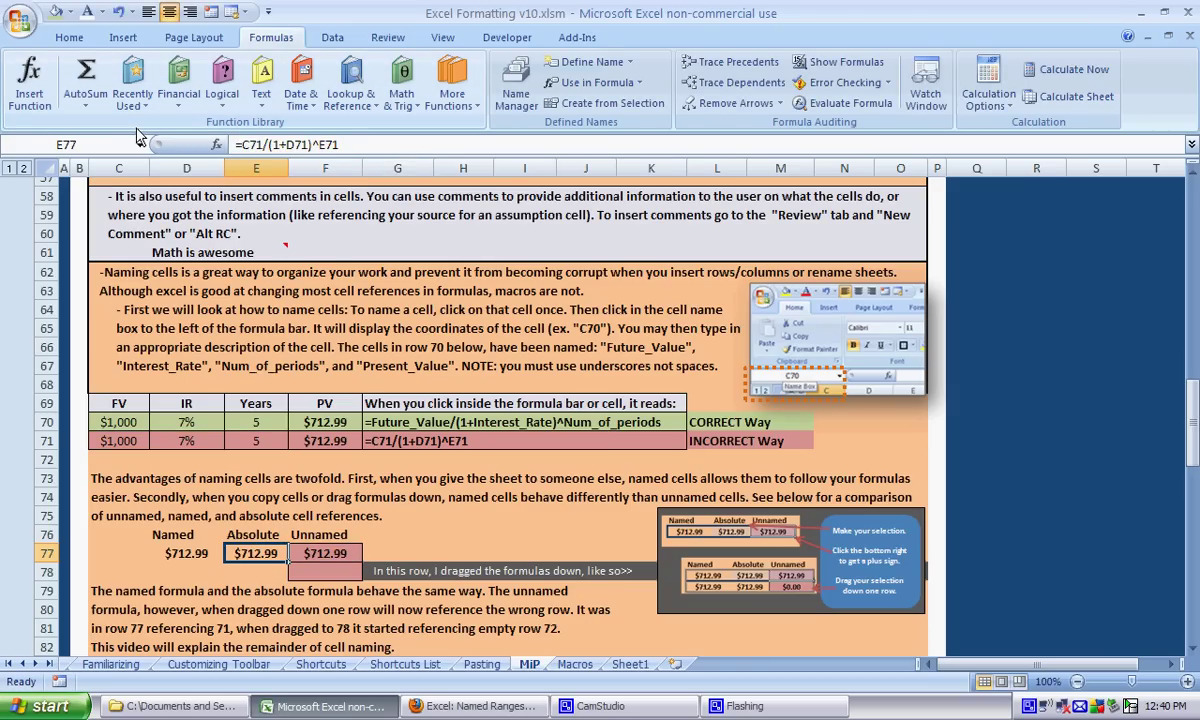
# Make all references in the E77 formula absolute, giving =$C$71/(1+$D$71)^$E$71.
pyautogui.click(242, 145)
pyautogui.moveTo(313, 145); pyautogui.dragTo(240, 145)
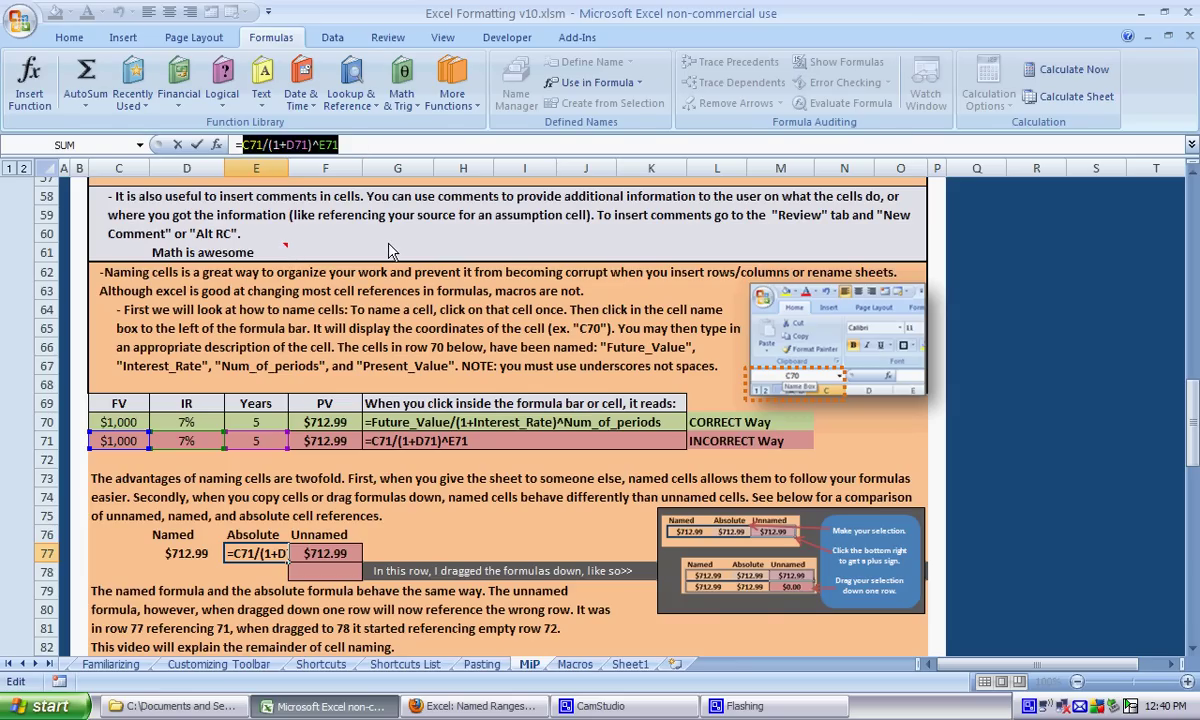
pyautogui.press('F4')
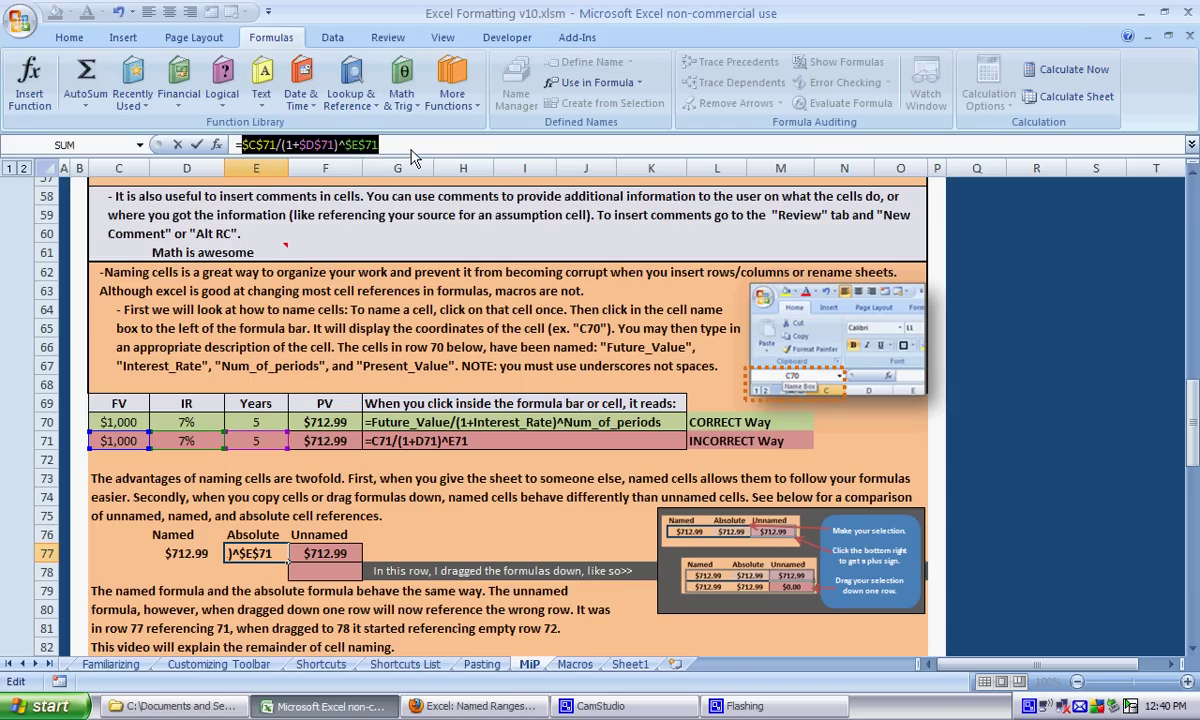
pyautogui.press('Return')
# Fill the Named, Absolute and Unnamed formulas in D77:F77 down one row into row 78.
pyautogui.press('Up')
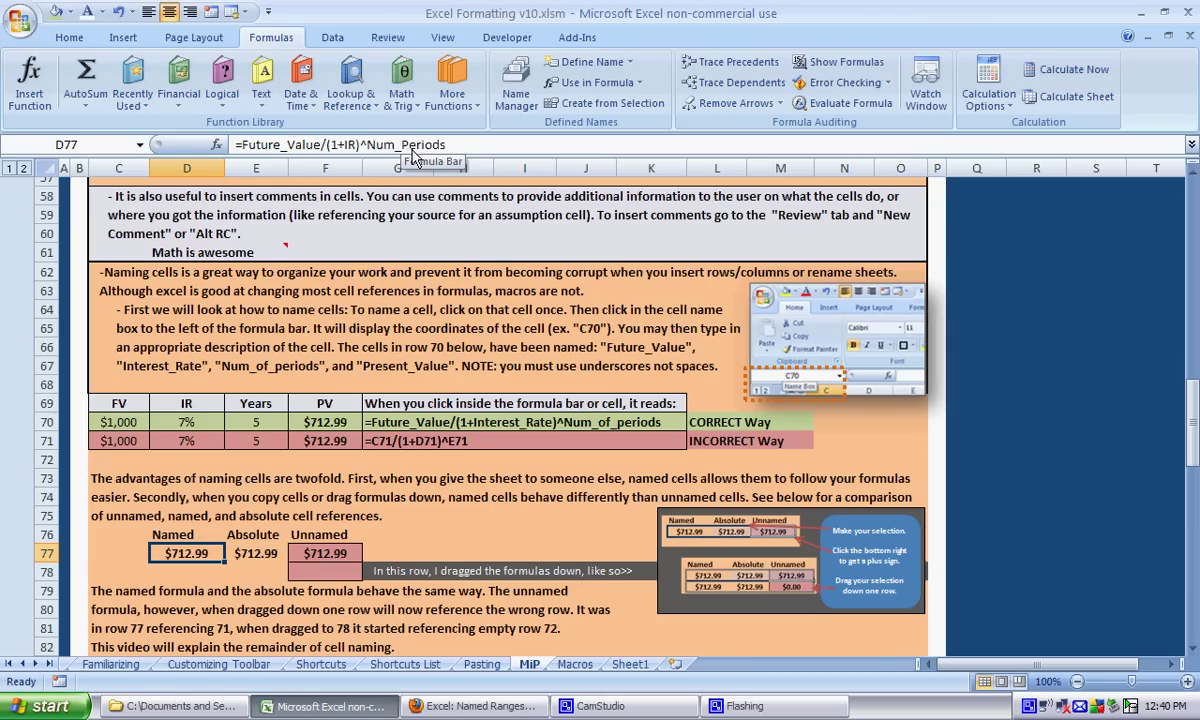
pyautogui.press('Right')
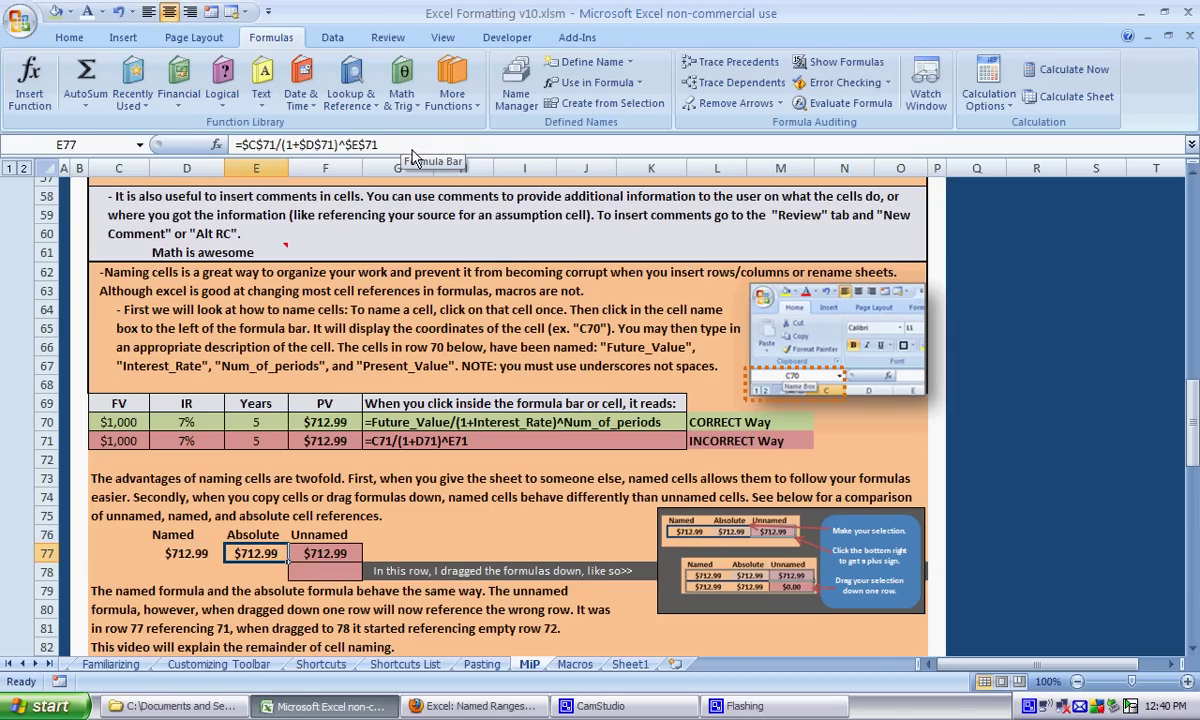
pyautogui.press('Right')
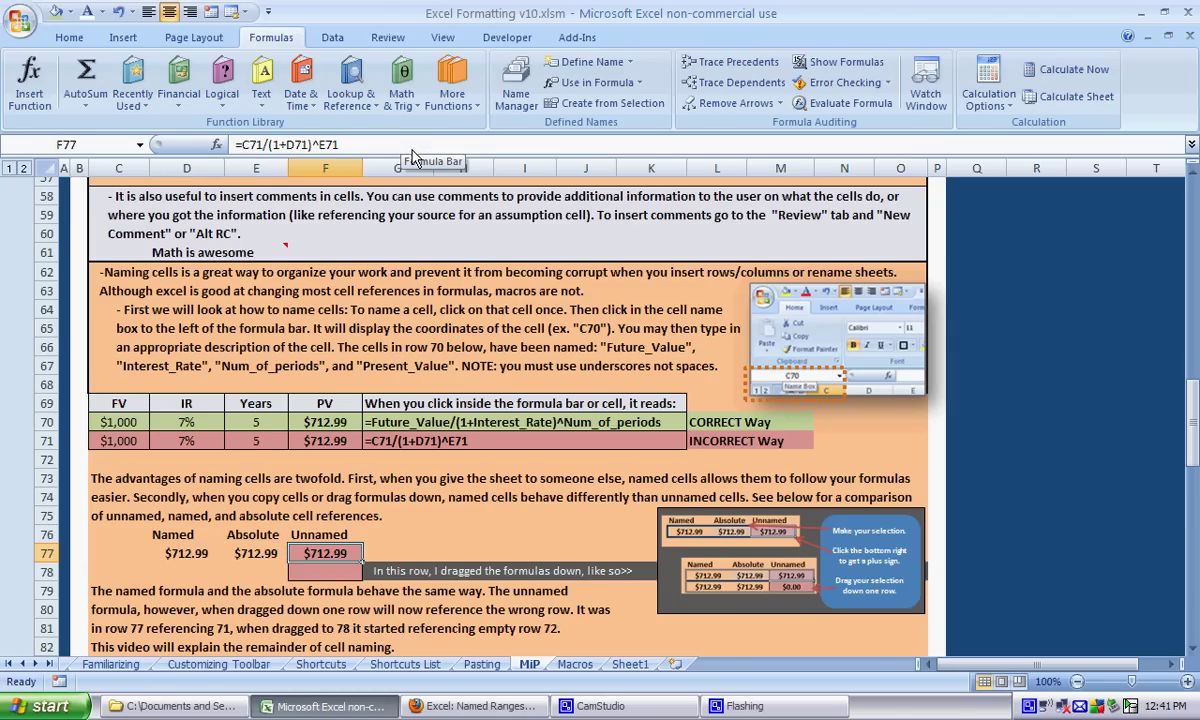
pyautogui.moveTo(186, 553); pyautogui.dragTo(325, 553)
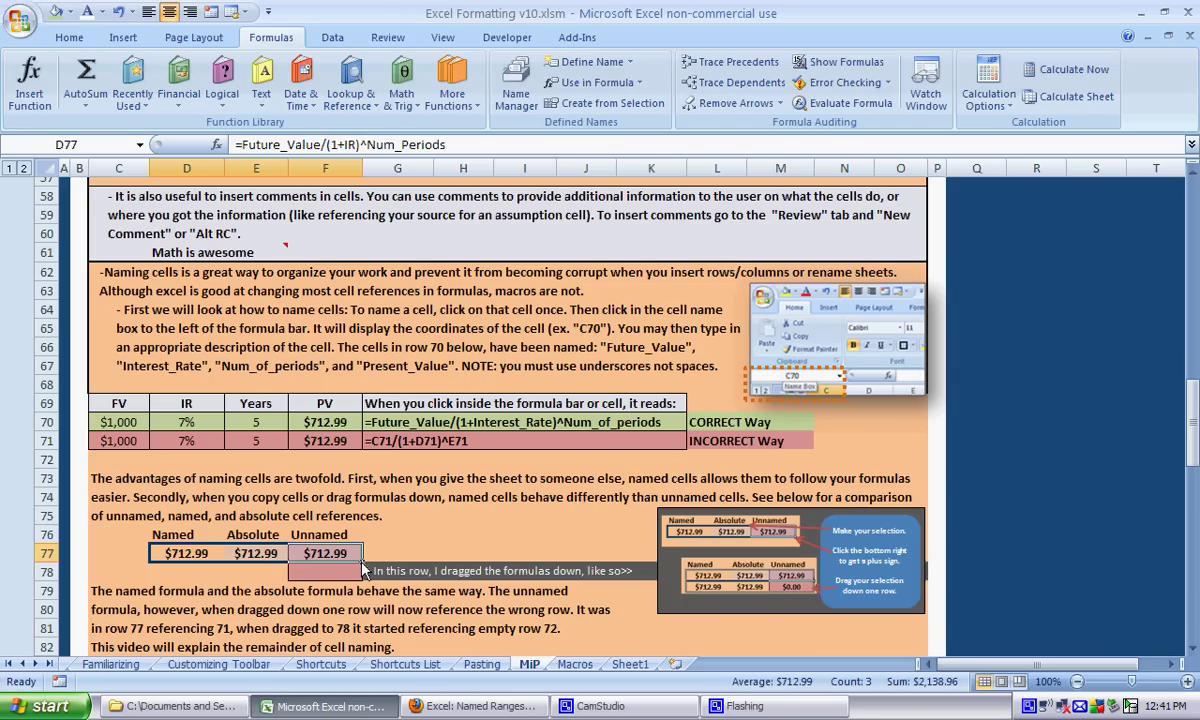
pyautogui.moveTo(363, 569); pyautogui.dragTo(355, 590)
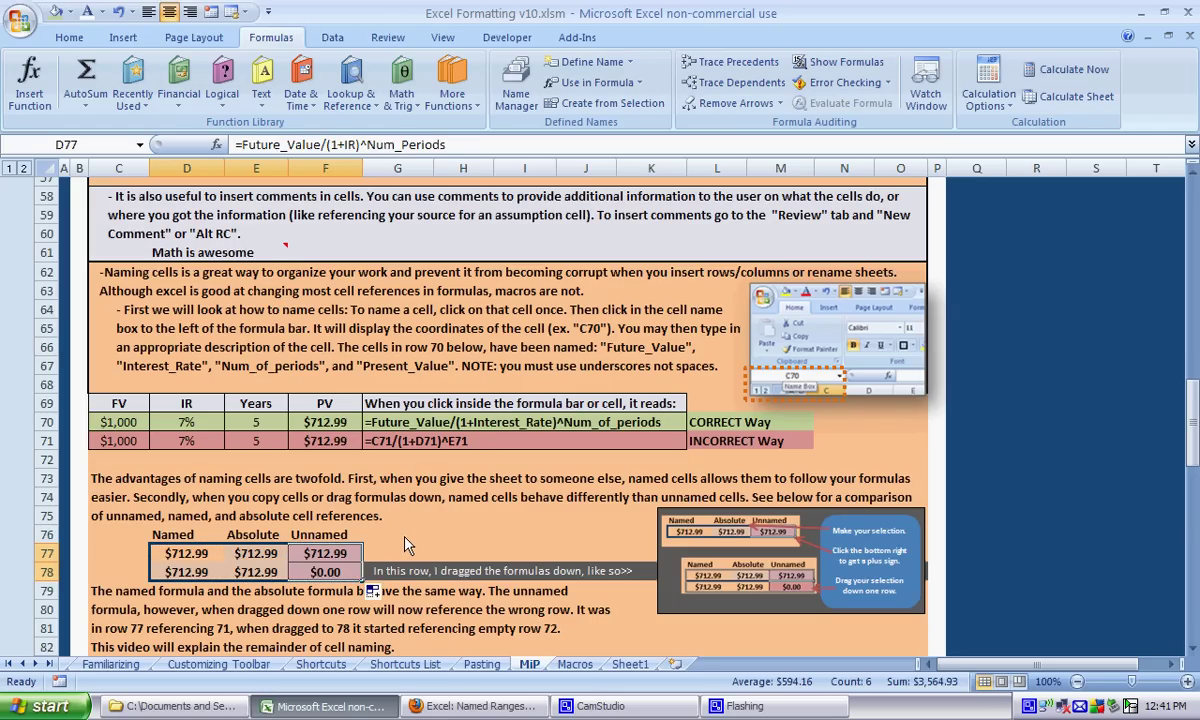
pyautogui.click(405, 546)
# Compare the named formula in D77 with its filled copy in D78.
pyautogui.click(213, 557)
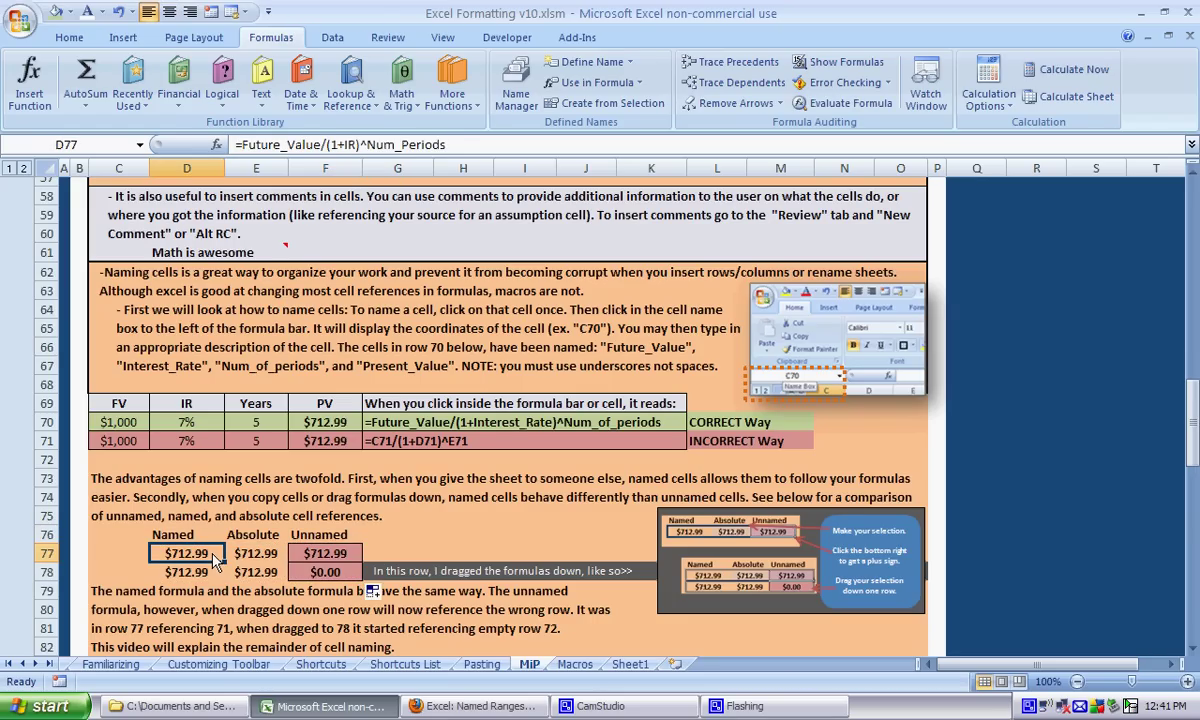
pyautogui.click(293, 148)
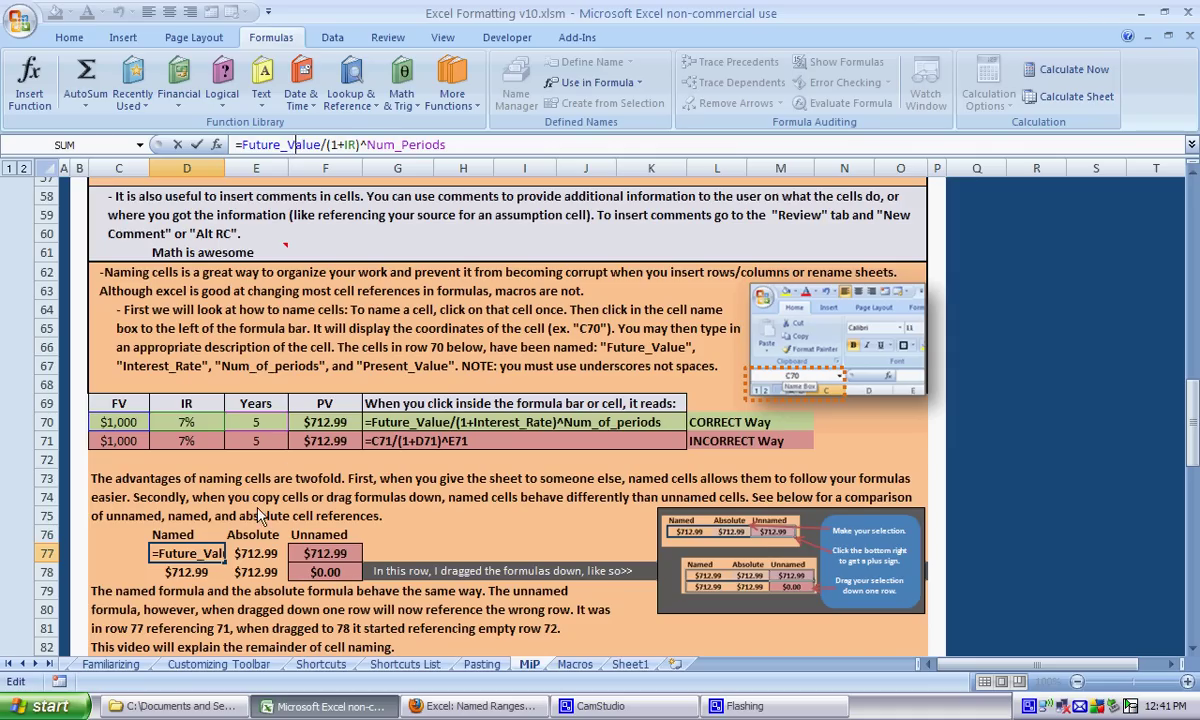
pyautogui.press('Return')
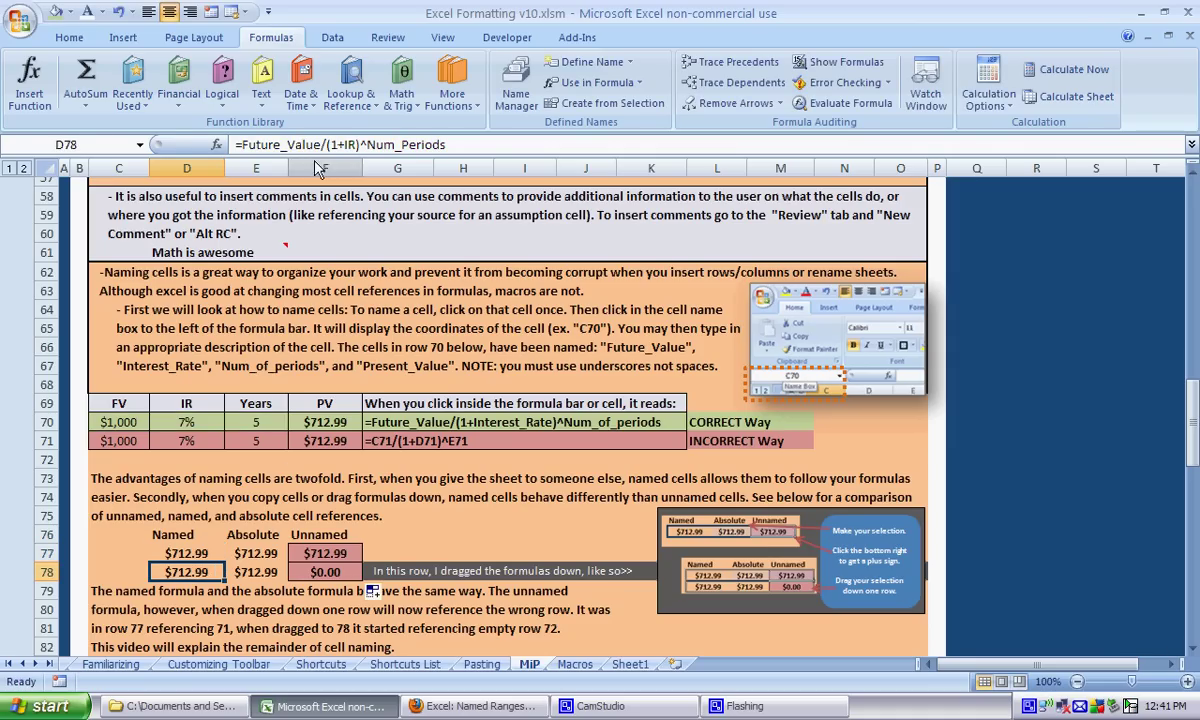
# Examine the references in the named formula in D78 and the absolute formula in E77.
pyautogui.click(300, 148)
pyautogui.press('Escape')
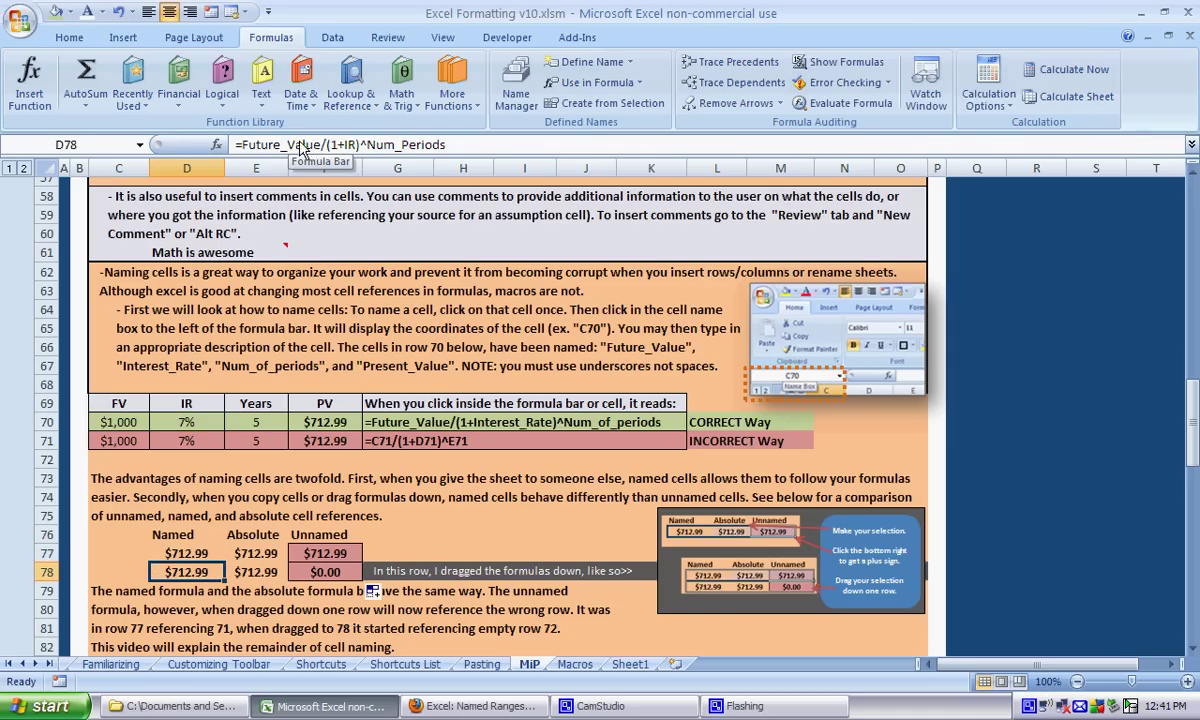
pyautogui.click(256, 553)
pyautogui.click(290, 145)
pyautogui.press('Return')
# Copy the absolute formula from E77 into I76 and check which cells it references.
pyautogui.press('Up')
pyautogui.hotkey('ctrl', 'c')
pyautogui.click(524, 534)
pyautogui.press('Return')
pyautogui.click(278, 140)
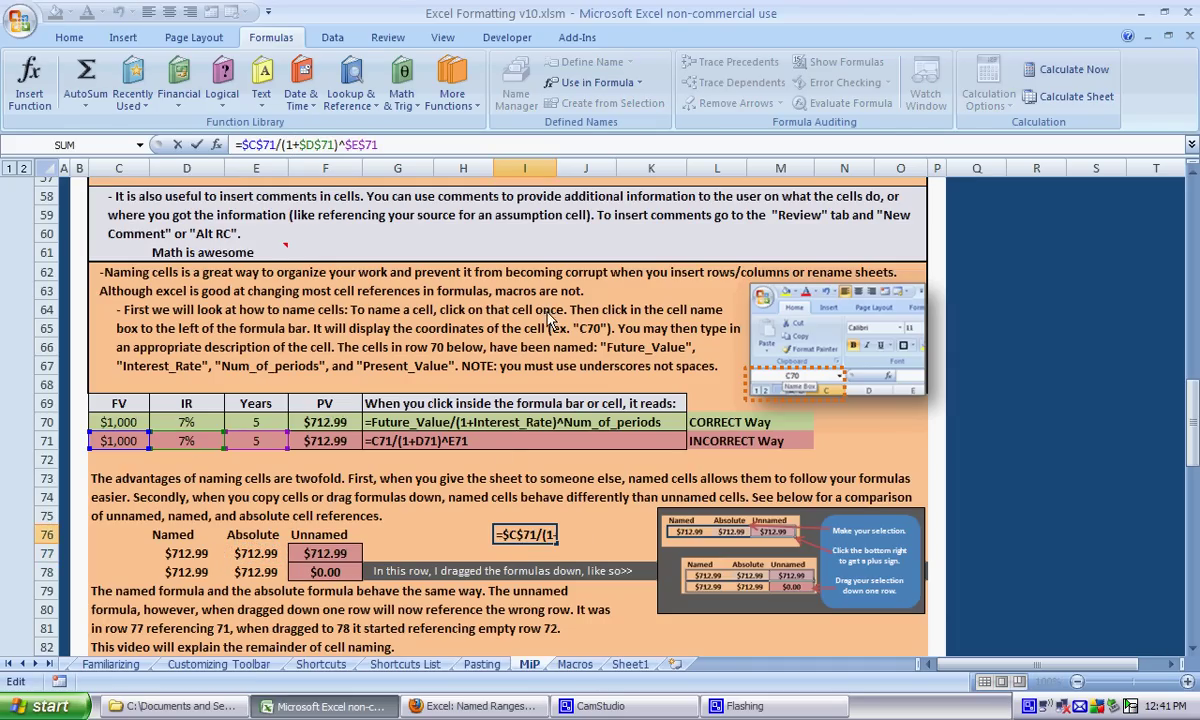
pyautogui.press('Escape')
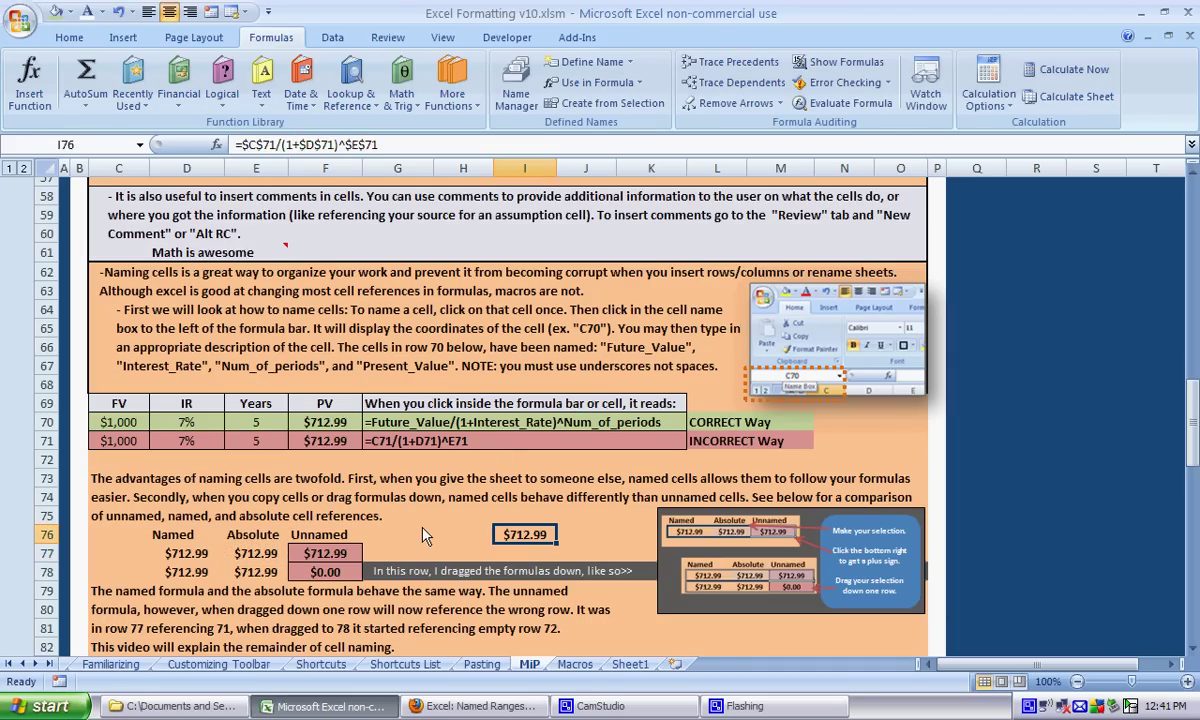
# Copy the unnamed formula from F77 into I76 to check its references, and clear the test cell.
pyautogui.click(325, 553)
pyautogui.hotkey('ctrl', 'c')
pyautogui.click(522, 534)
pyautogui.hotkey('ctrl', 'v')
pyautogui.press('Escape')
pyautogui.click(311, 144)
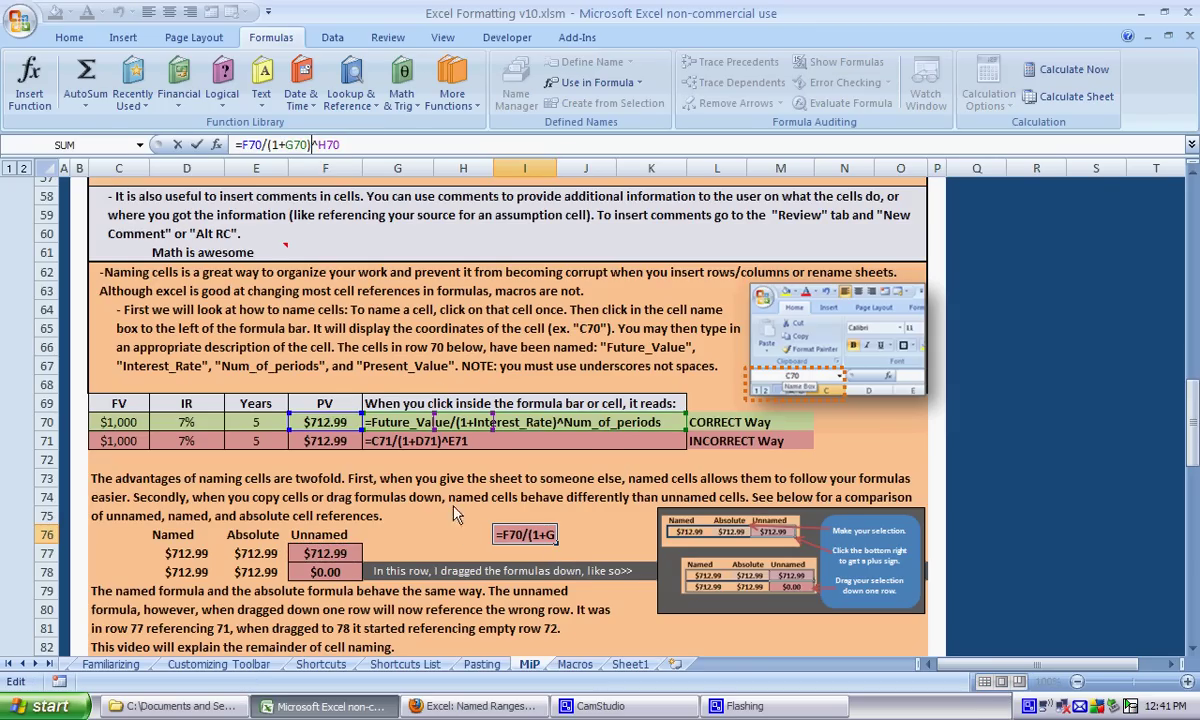
pyautogui.press('Return')
pyautogui.press('Up')
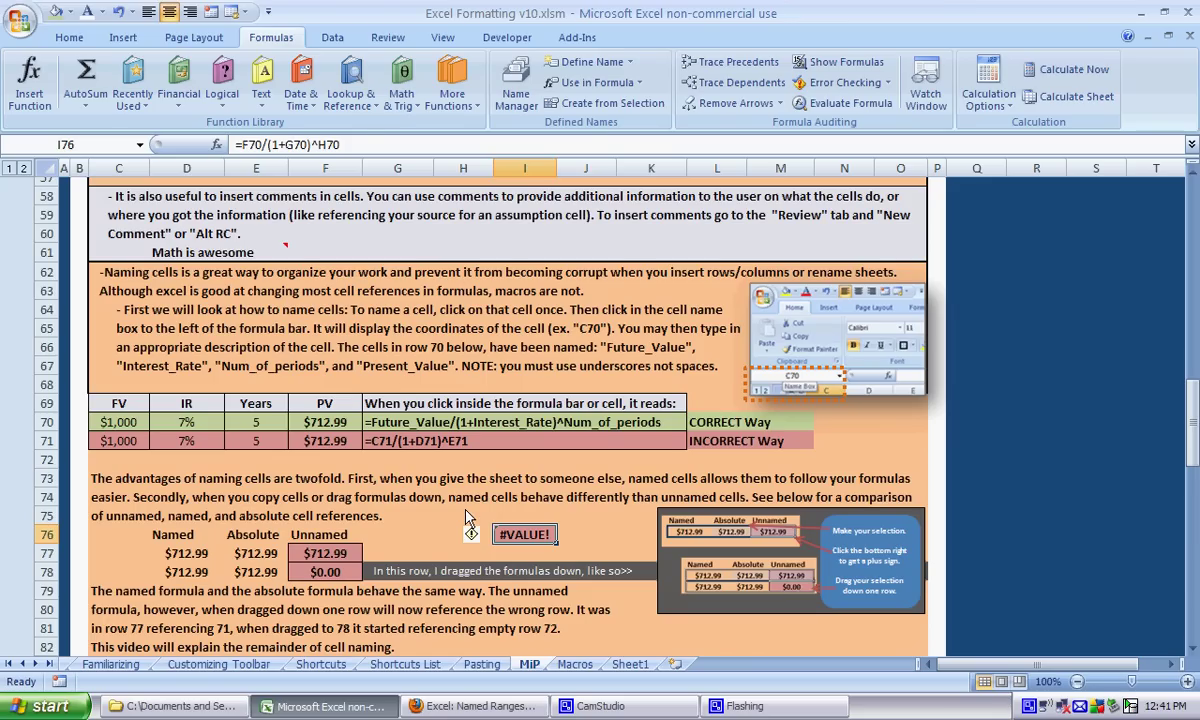
pyautogui.press('Delete')
pyautogui.press('Left')
pyautogui.press('Left')
# Compare the cell references of the unnamed formula in F77 with those of its filled copy in F78.
pyautogui.click(296, 570)
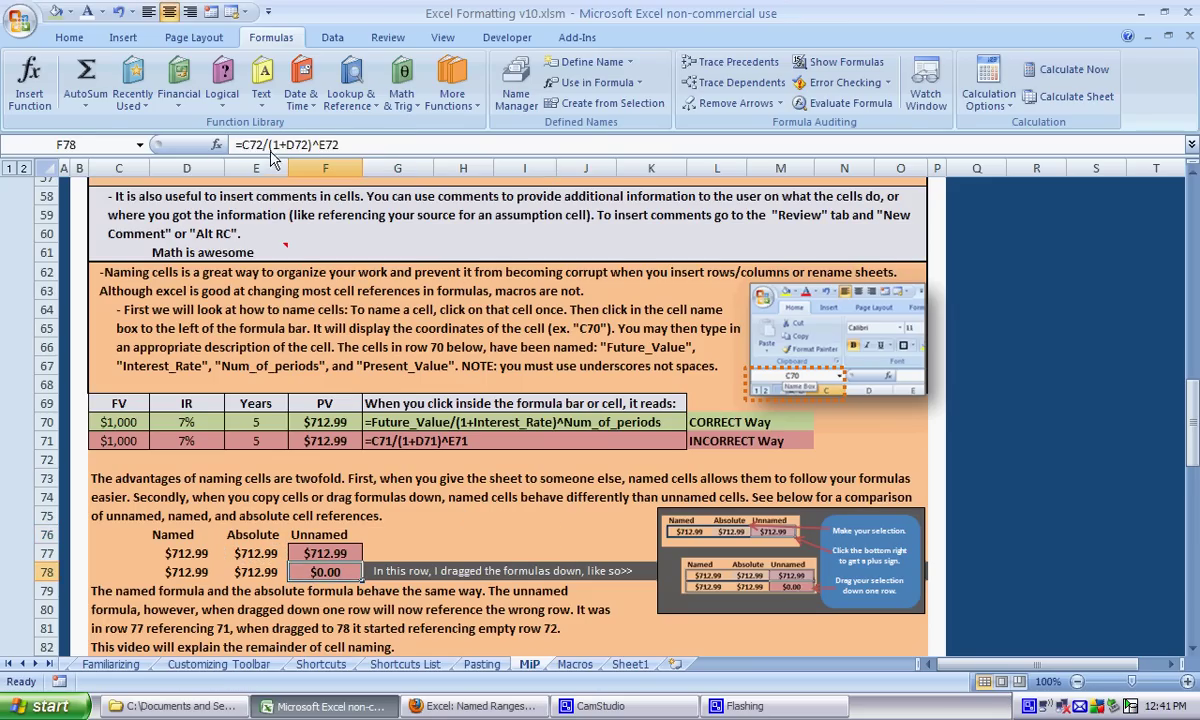
pyautogui.click(341, 557)
pyautogui.click(262, 145)
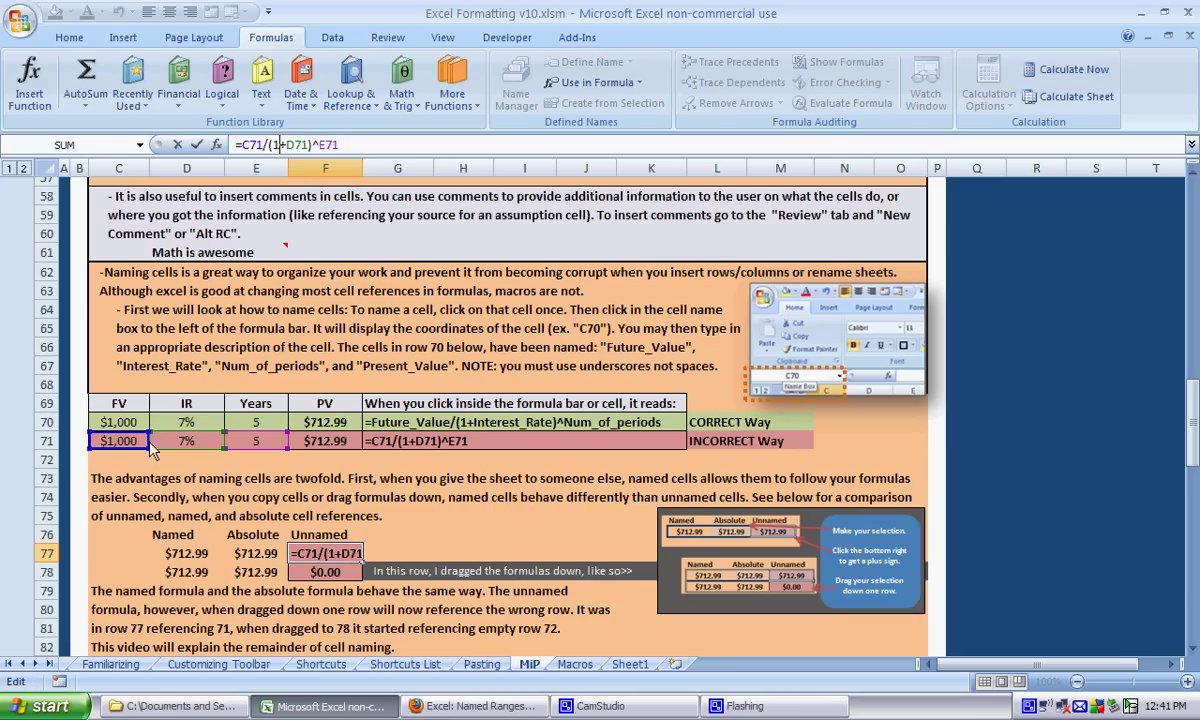
pyautogui.press('Escape')
pyautogui.click(329, 576)
pyautogui.moveTo(256, 145); pyautogui.dragTo(477, 193)
pyautogui.press('Return')
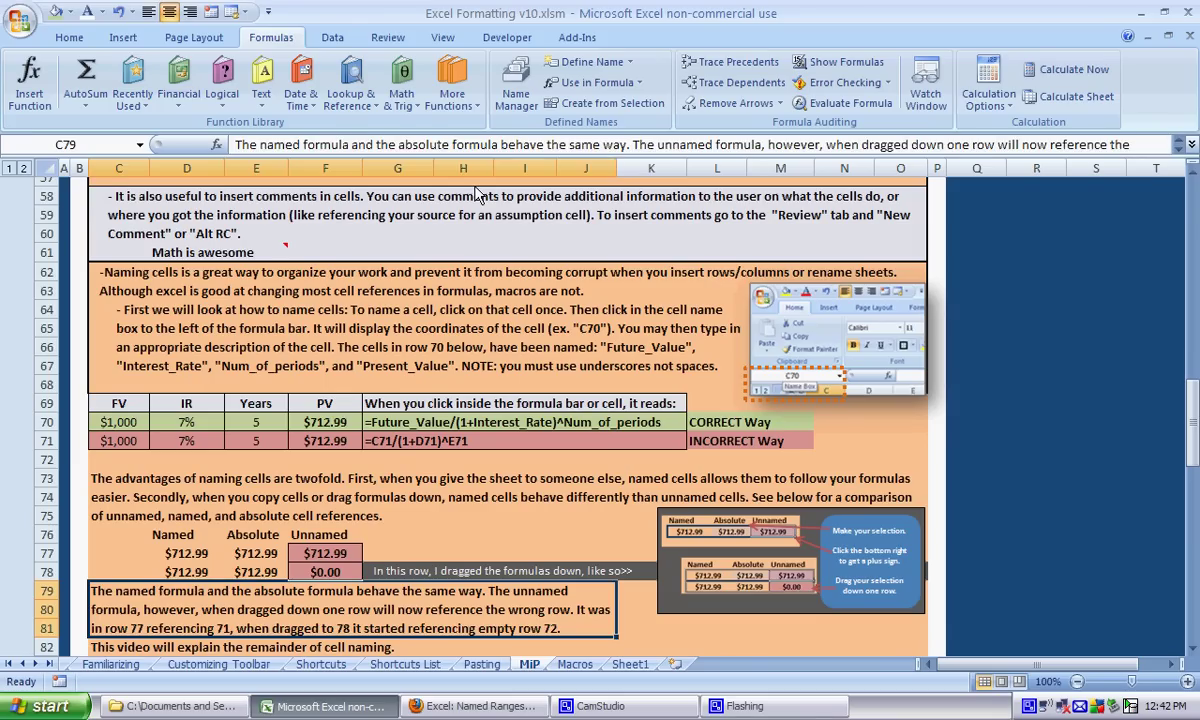
# Review the named formula in D77 and the absolute formula in E77.
pyautogui.click(372, 553)
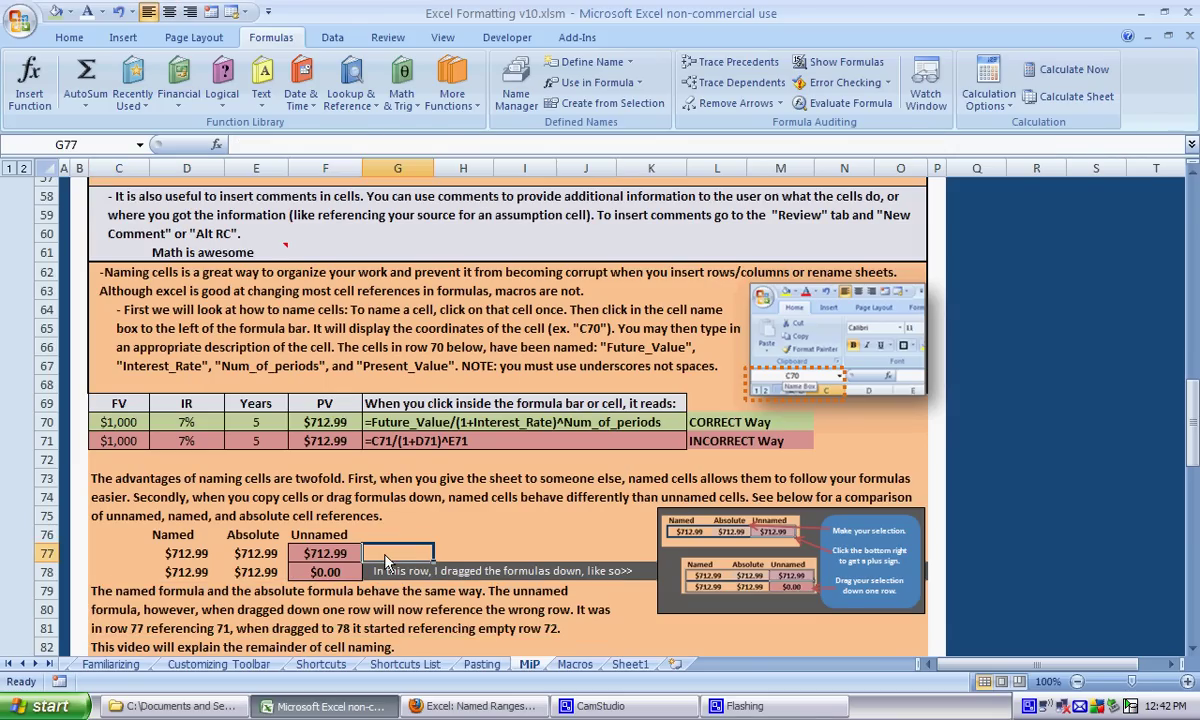
pyautogui.click(188, 556)
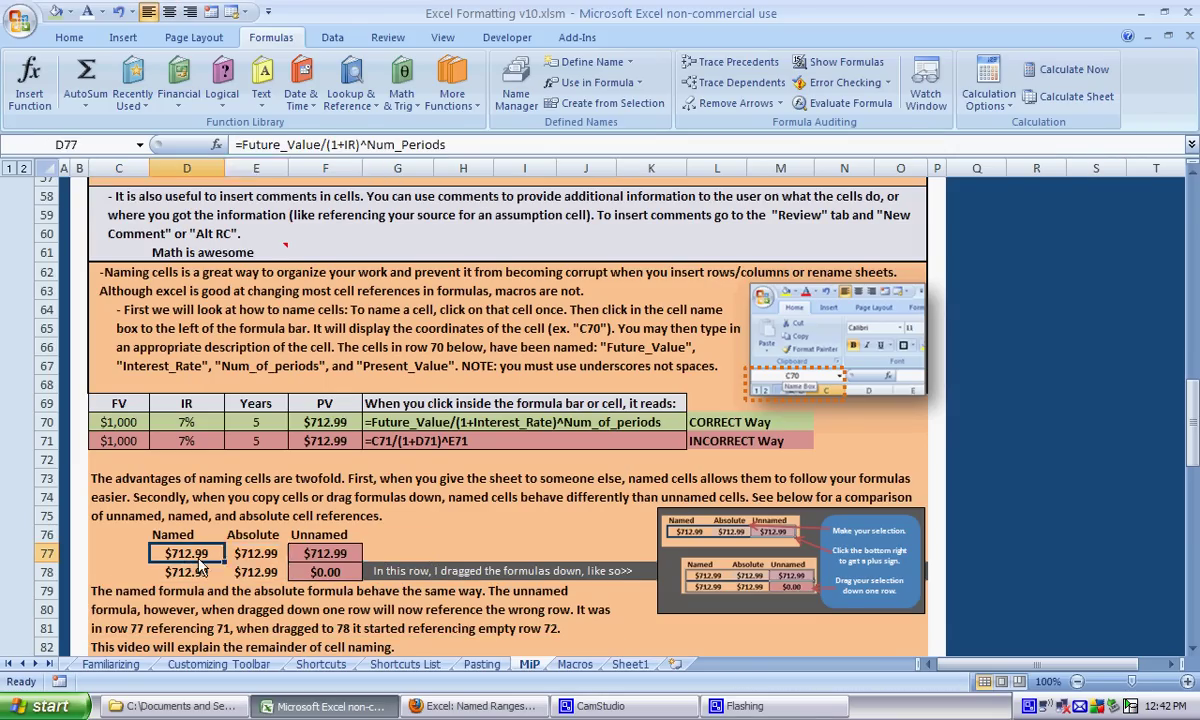
pyautogui.click(250, 554)
pyautogui.click(386, 538)
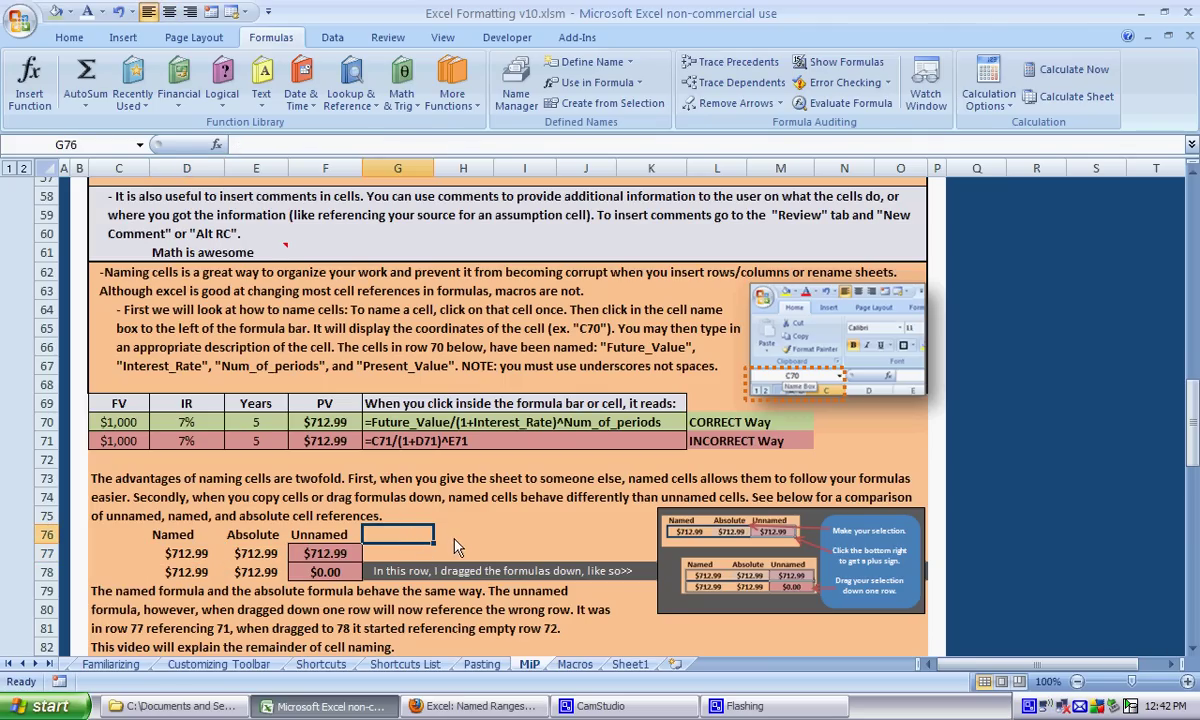
pyautogui.scroll(-1, 480, 541)
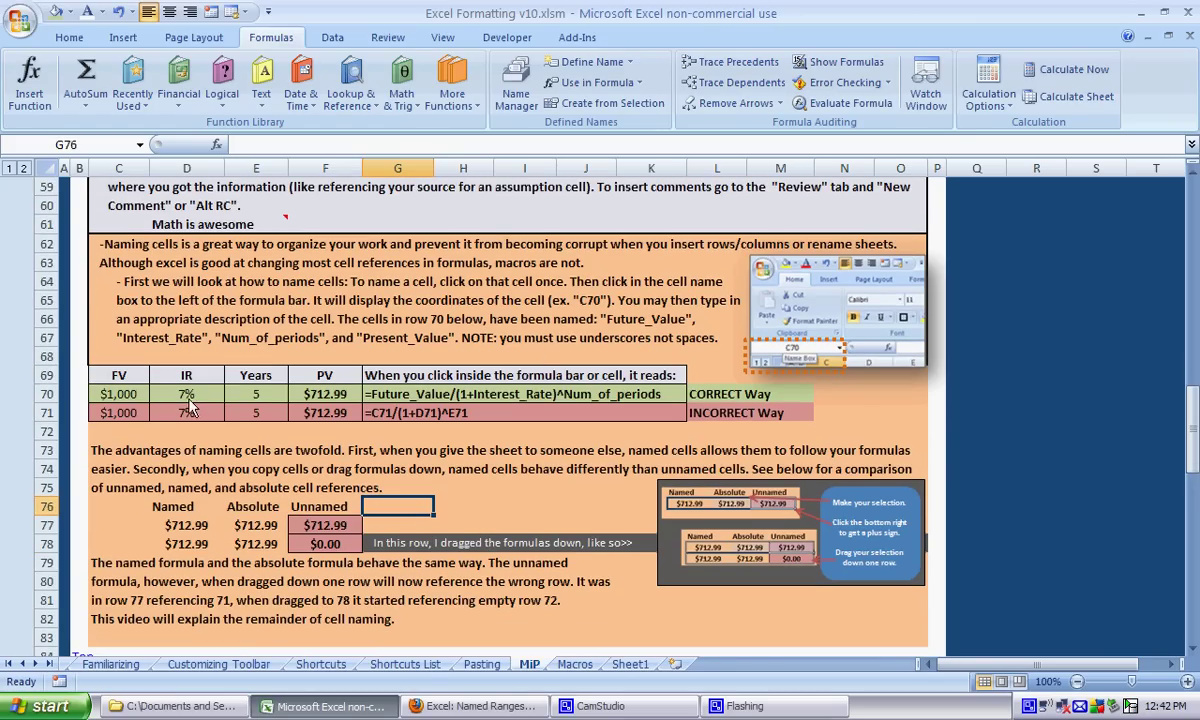
pyautogui.click(631, 62)
pyautogui.click(418, 334)
pyautogui.click(600, 706)
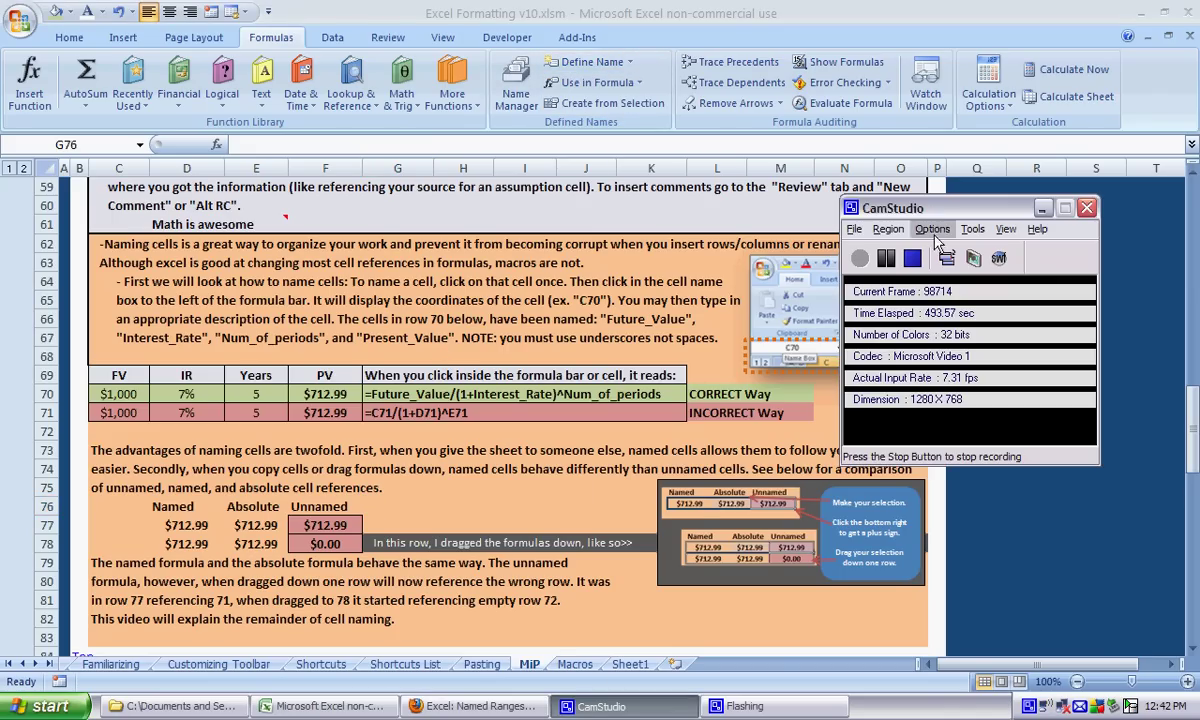